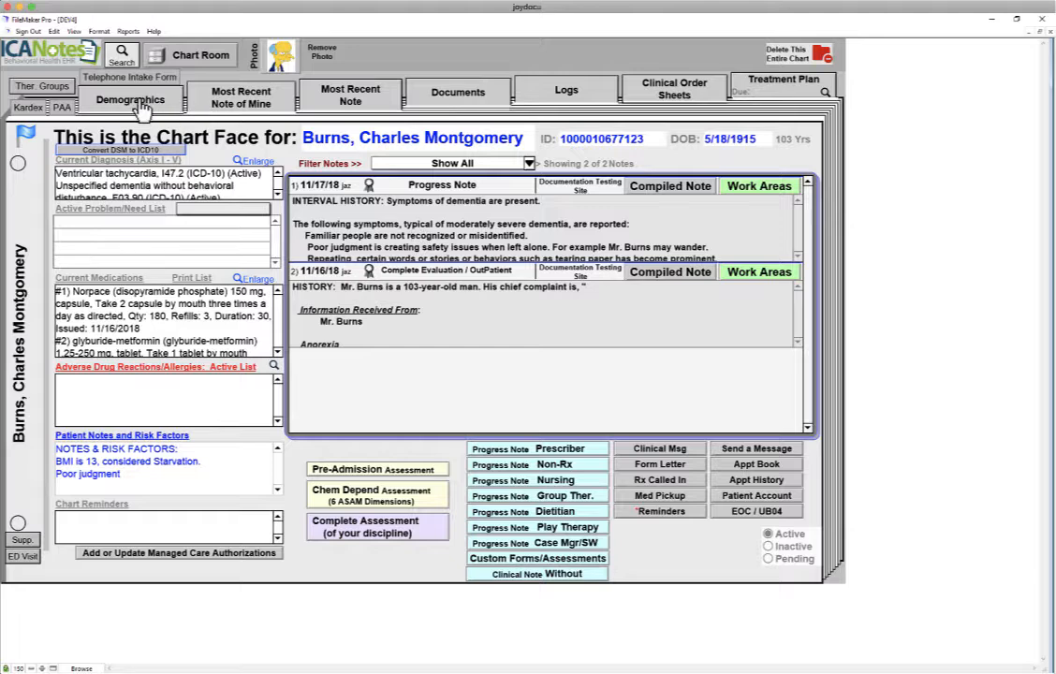
Add the patient's e-mail address to his demographics.
left_click(132, 100)
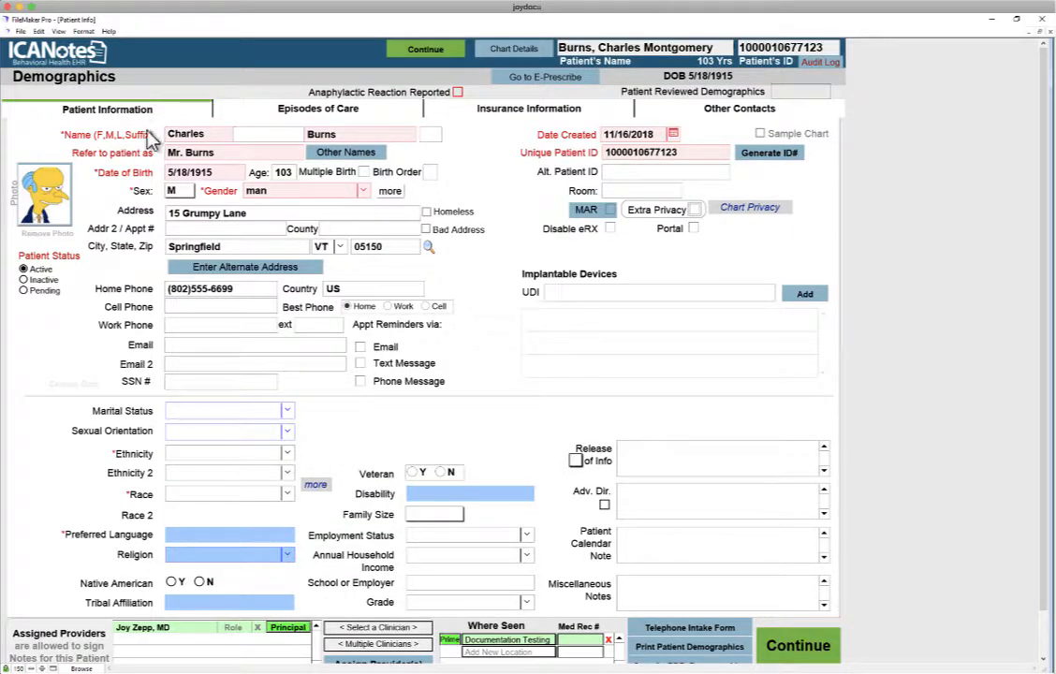
left_click(183, 345)
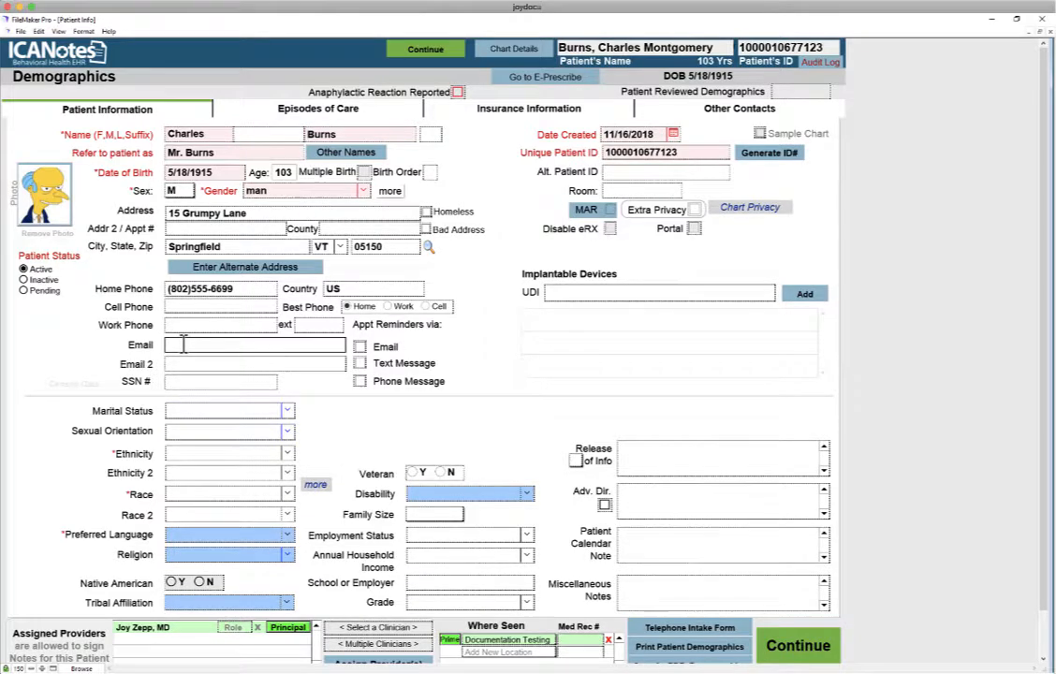
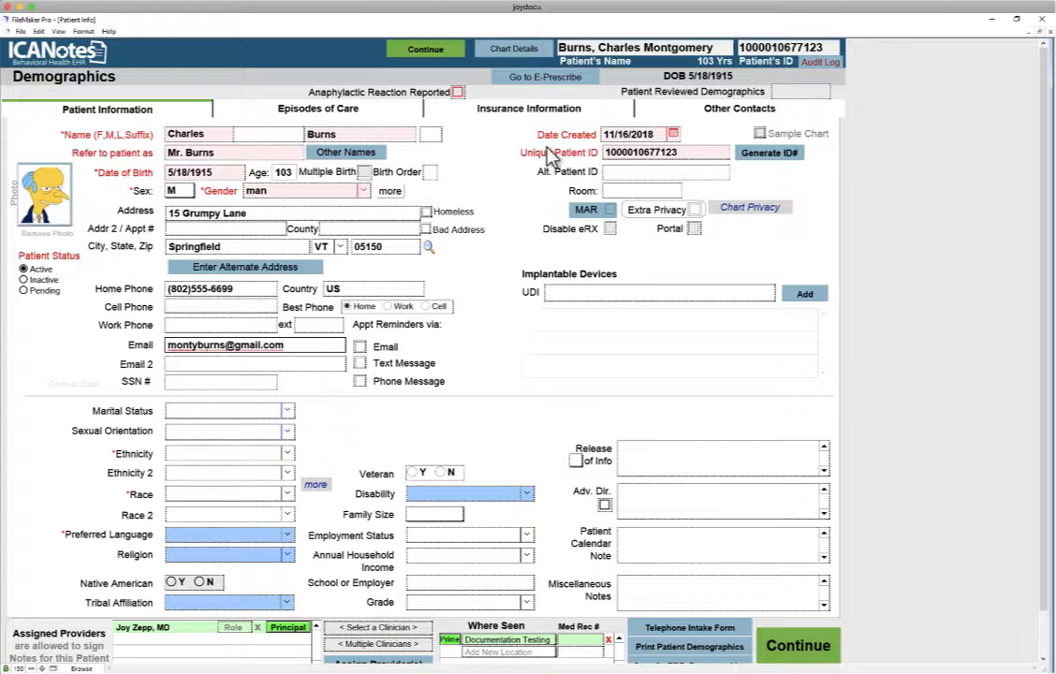
Copy the patient's details into the insured party information, replacing the existing entries.
left_click(489, 105)
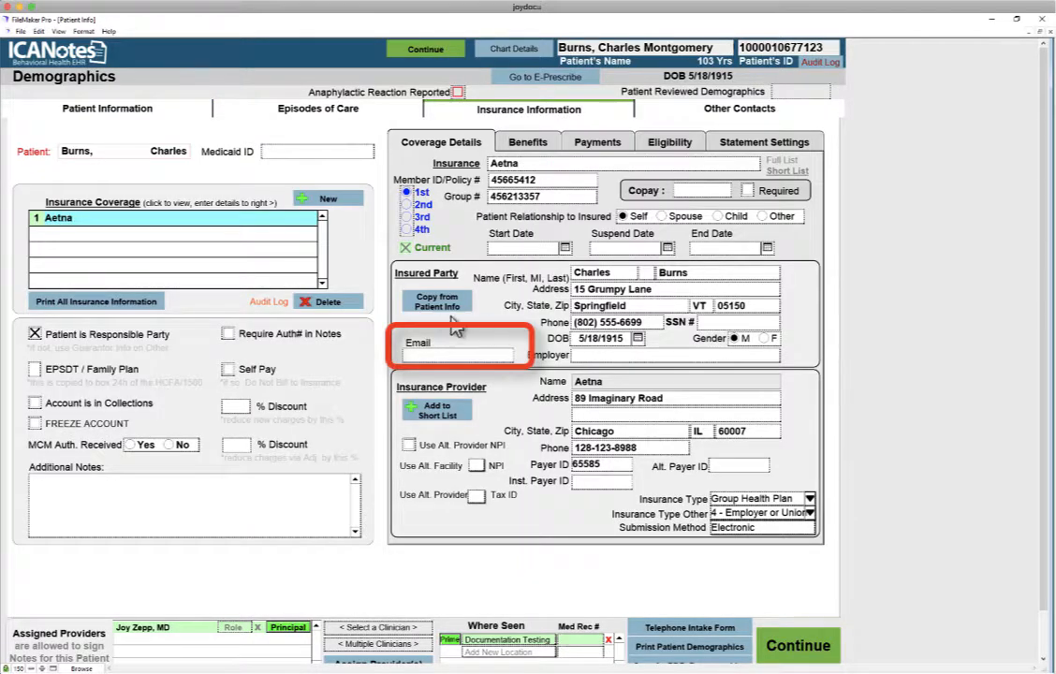
left_click(436, 309)
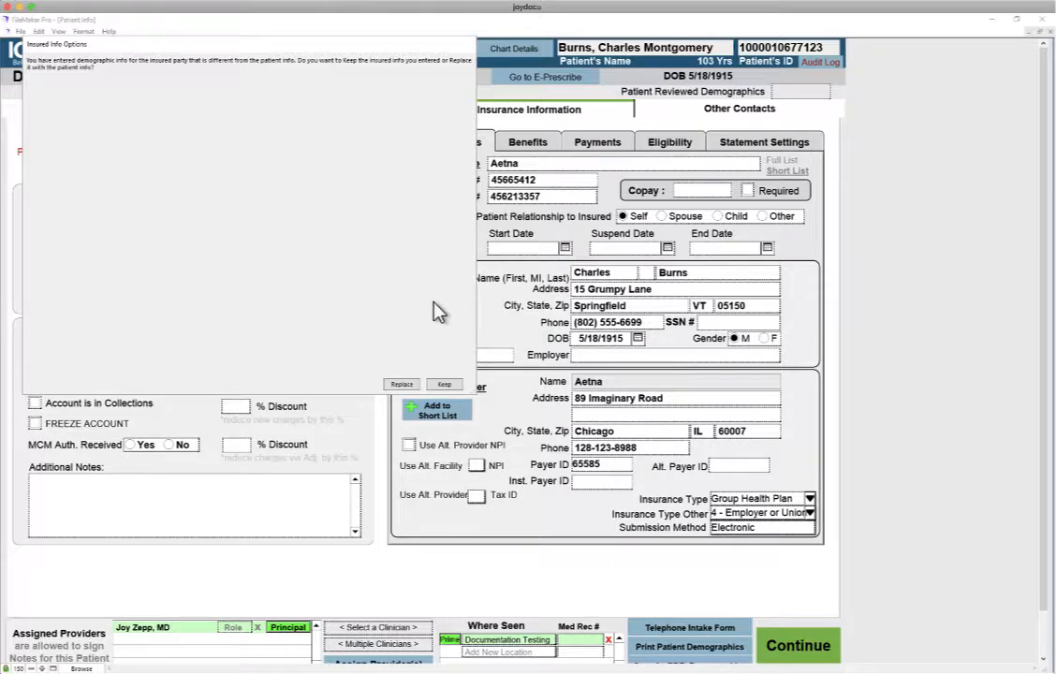
left_click(401, 384)
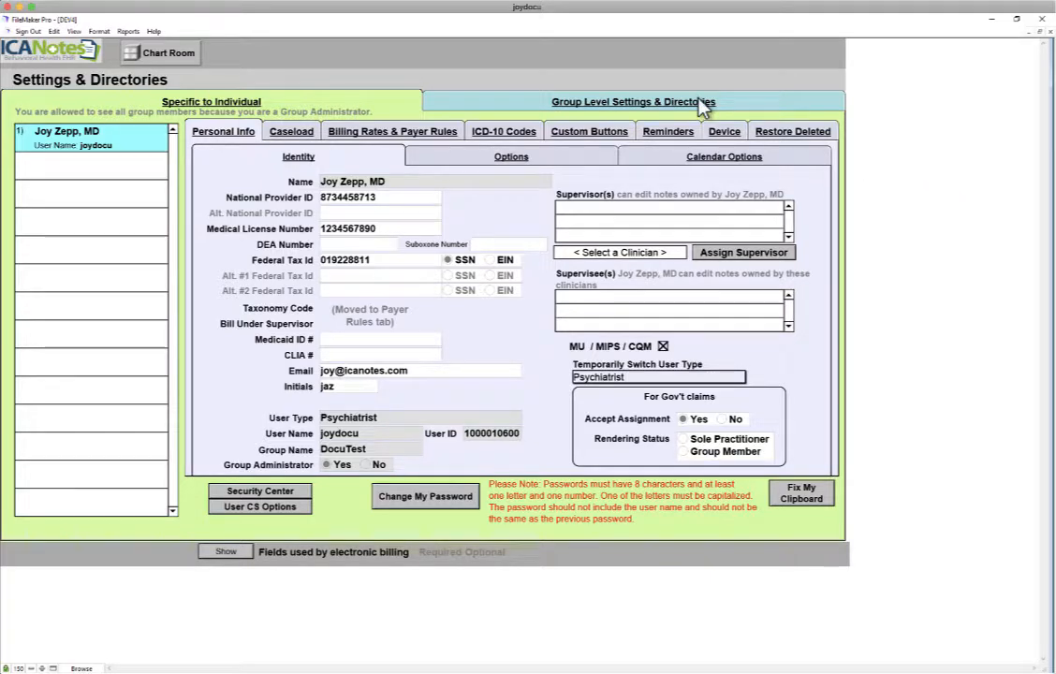
Review the Account Default and Batch Default statement settings under Group Level Settings > Accounts.
left_click(702, 105)
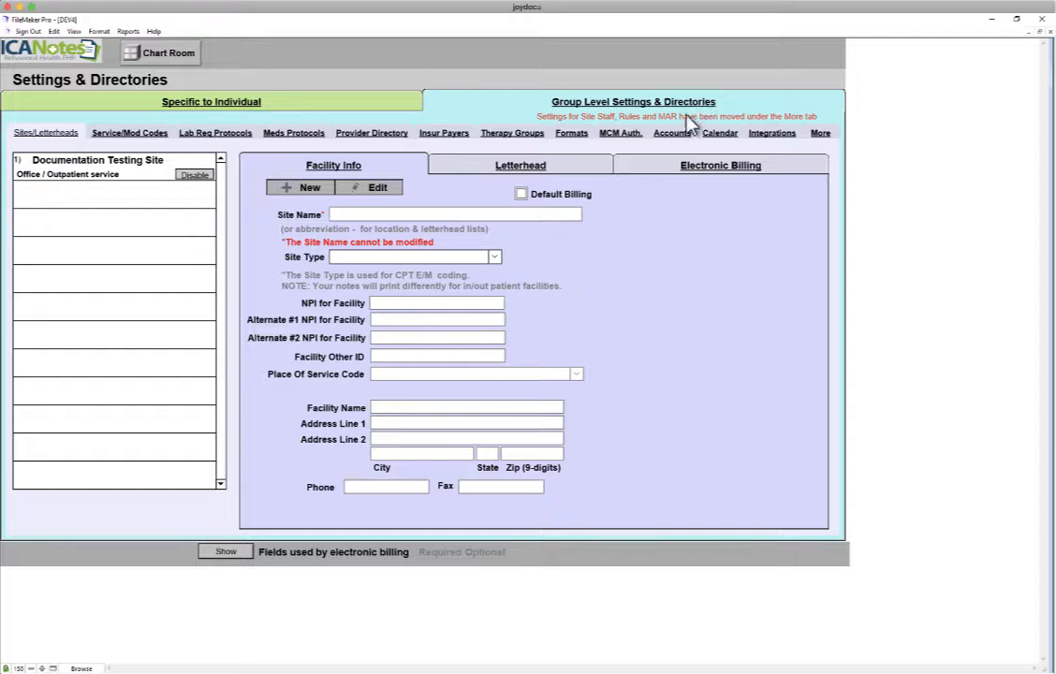
left_click(680, 138)
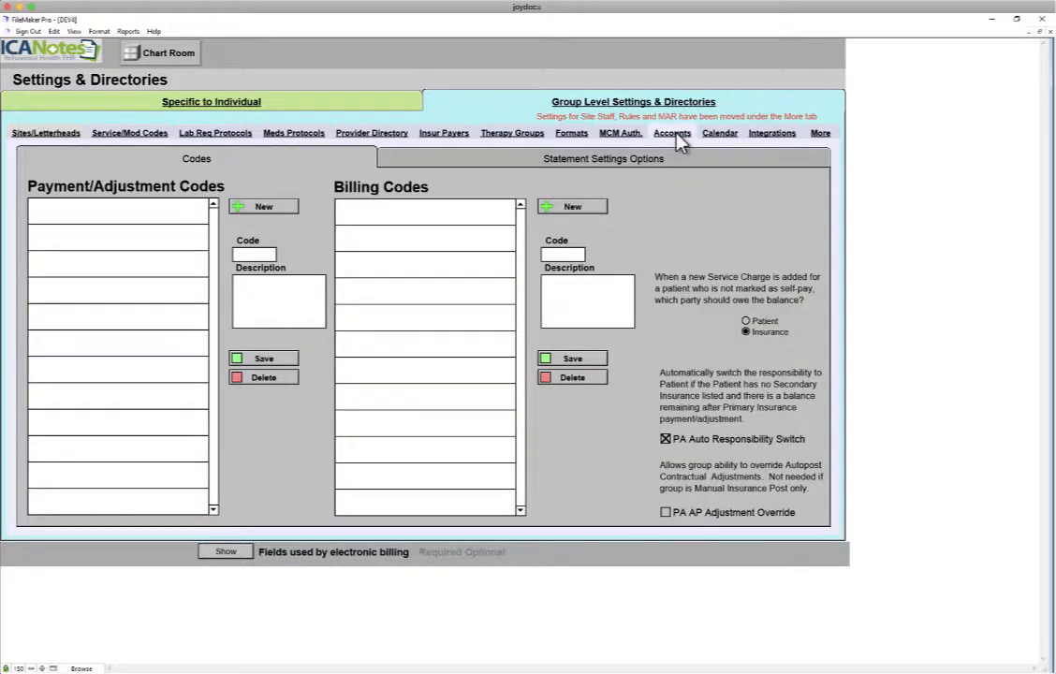
left_click(669, 160)
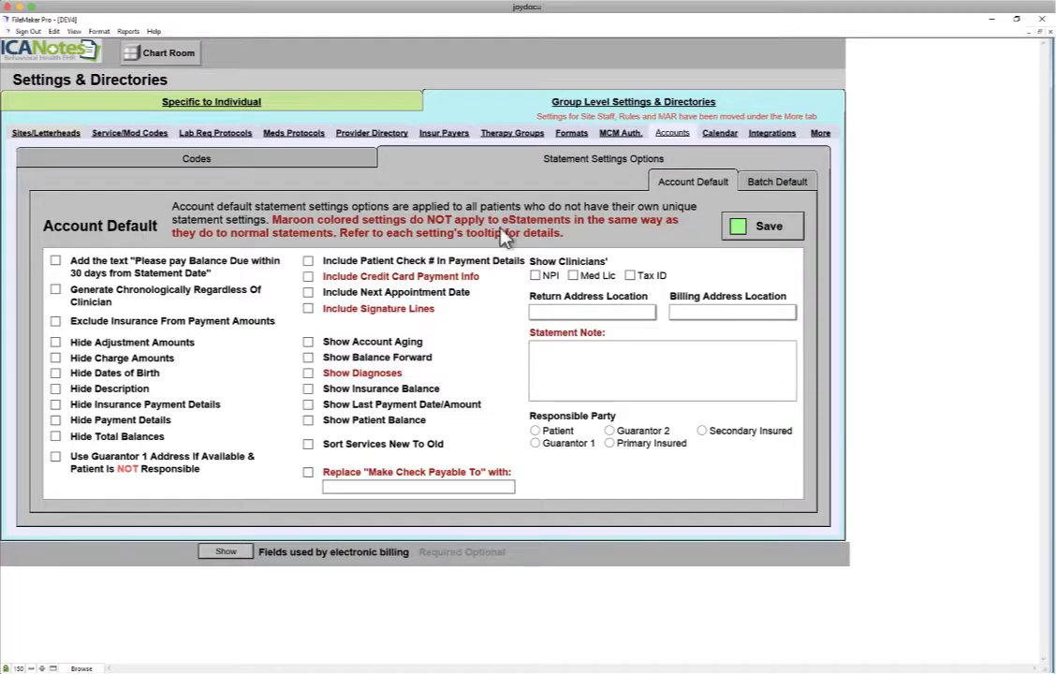
mouse_move(428, 283)
mouse_move(567, 341)
left_click(802, 183)
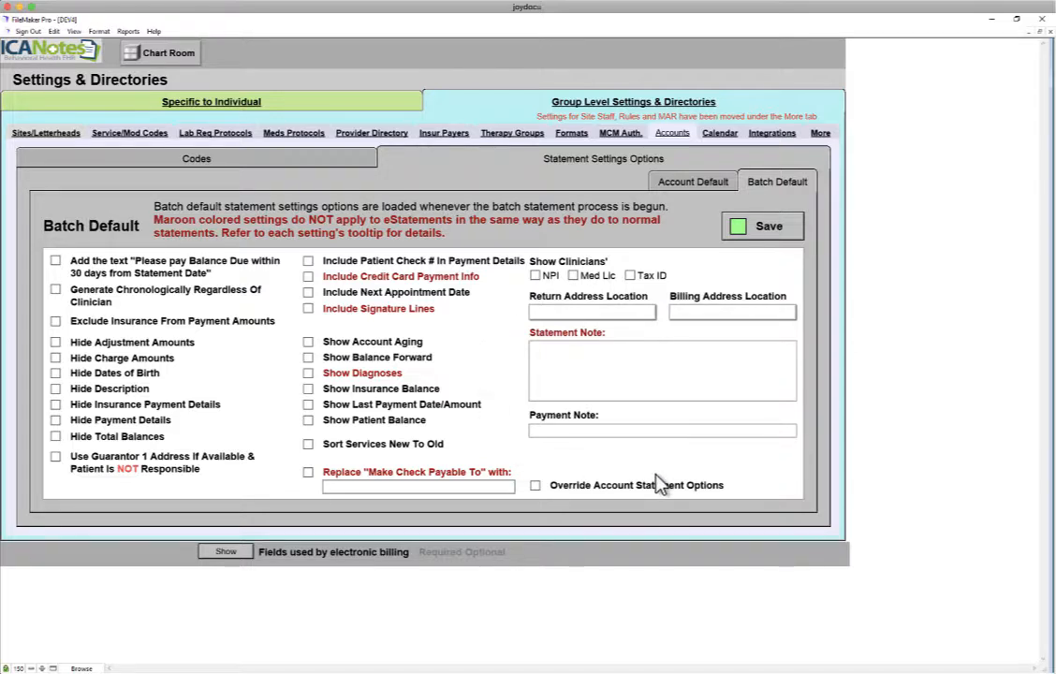
mouse_move(390, 376)
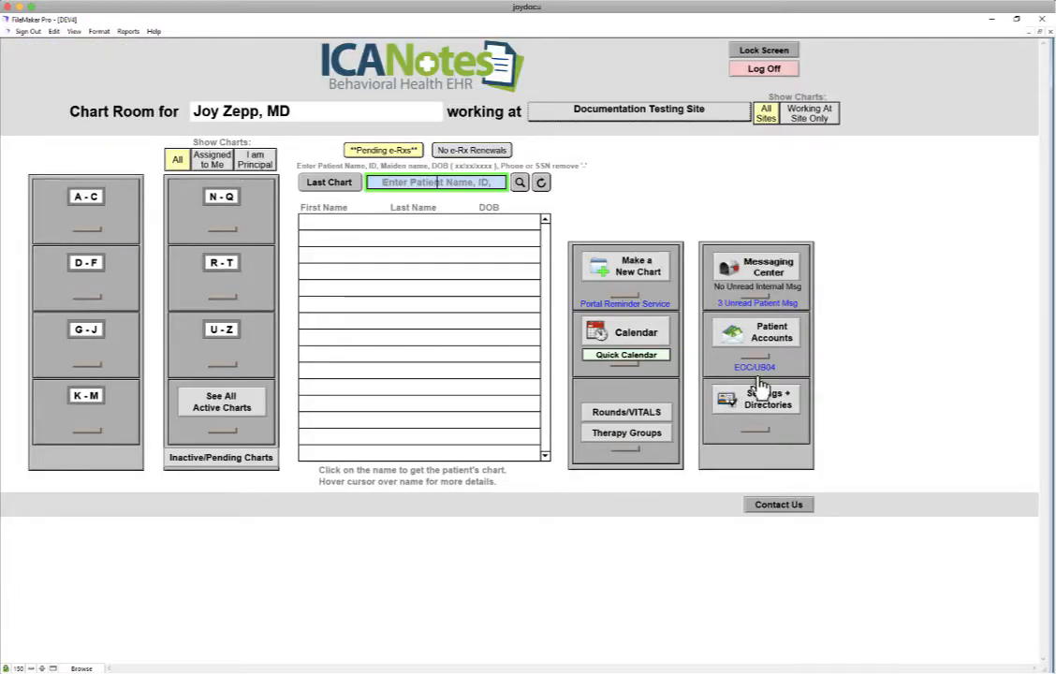
Open Create Batch Statements from the Batch Statements tab in Patient Accounts.
left_click(765, 353)
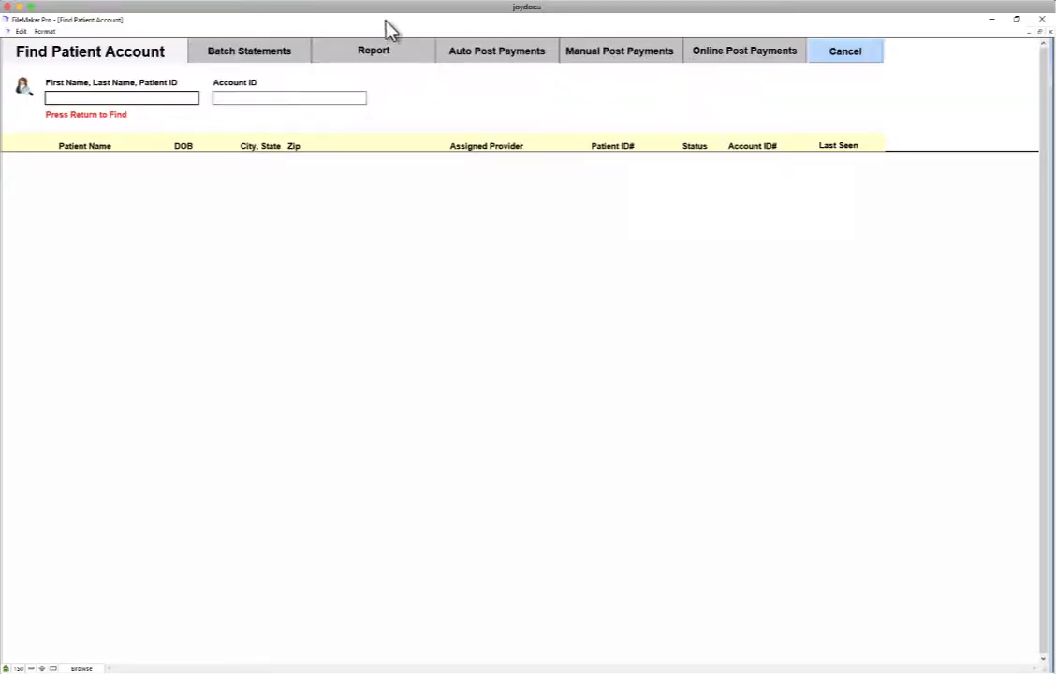
left_click(251, 56)
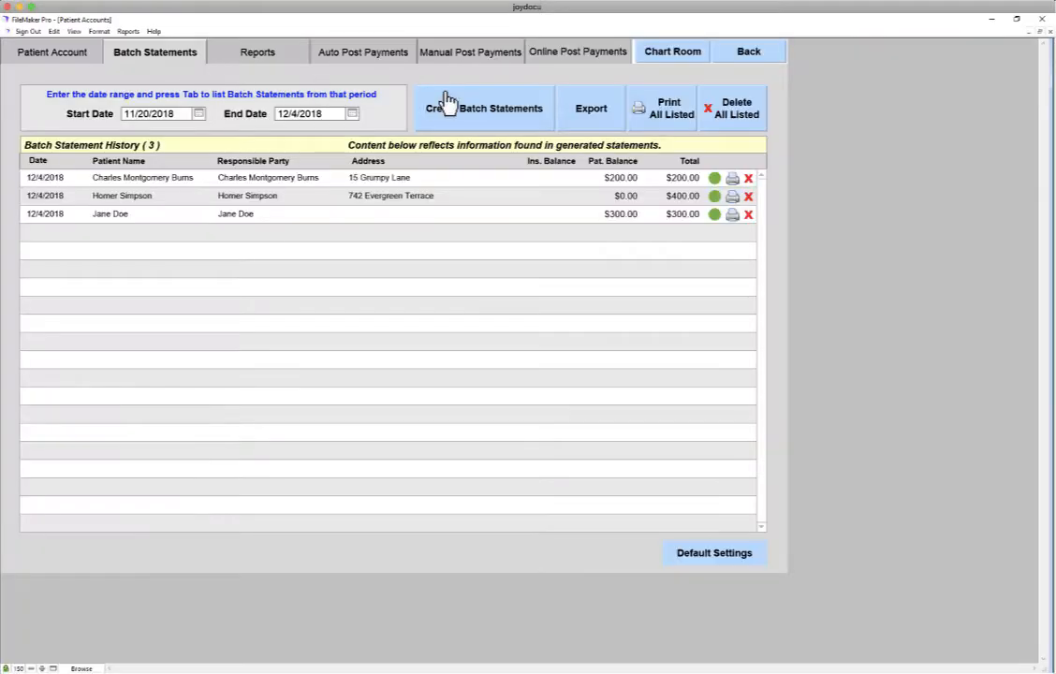
left_click(491, 119)
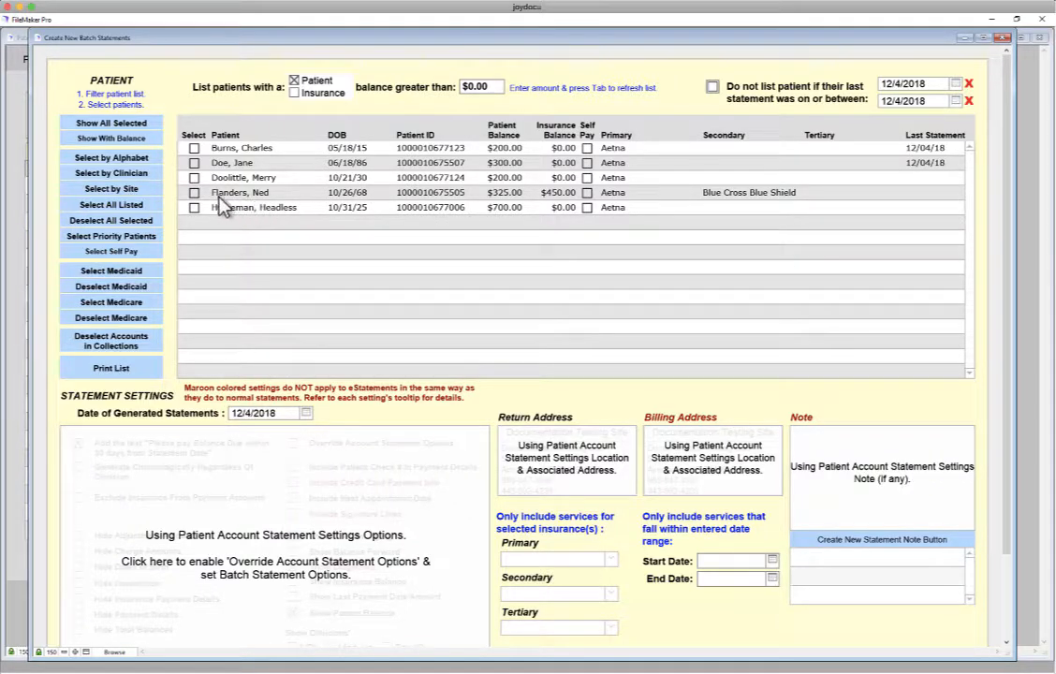
Select the three patients without a last statement and enable Override Account Statement Options.
left_click(193, 177)
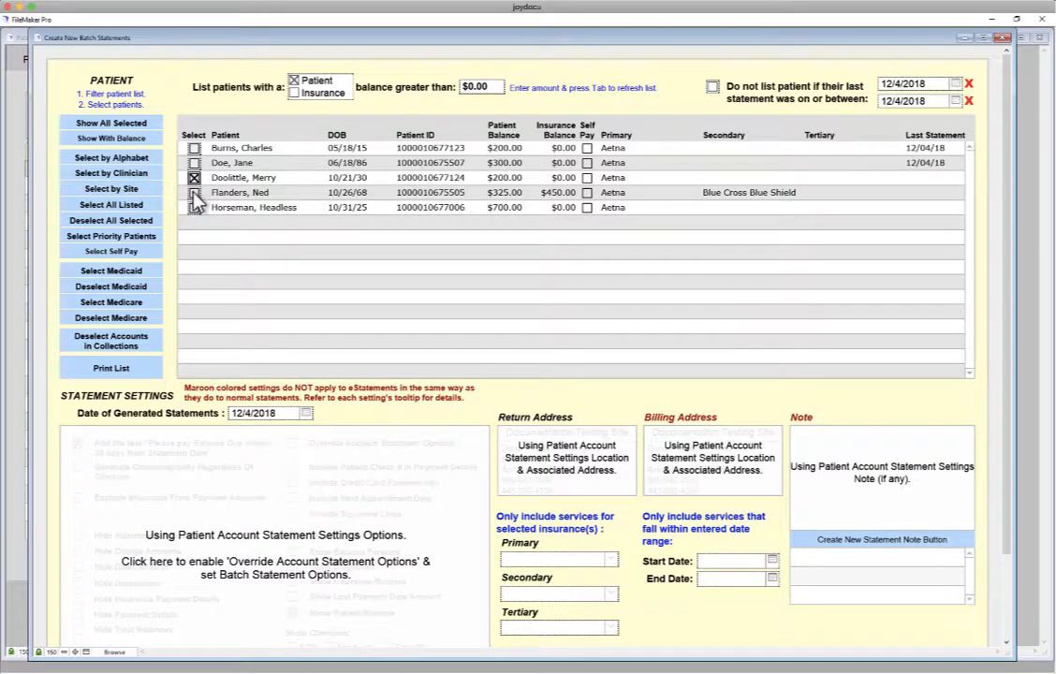
left_click(193, 192)
left_click(193, 207)
left_click(401, 513)
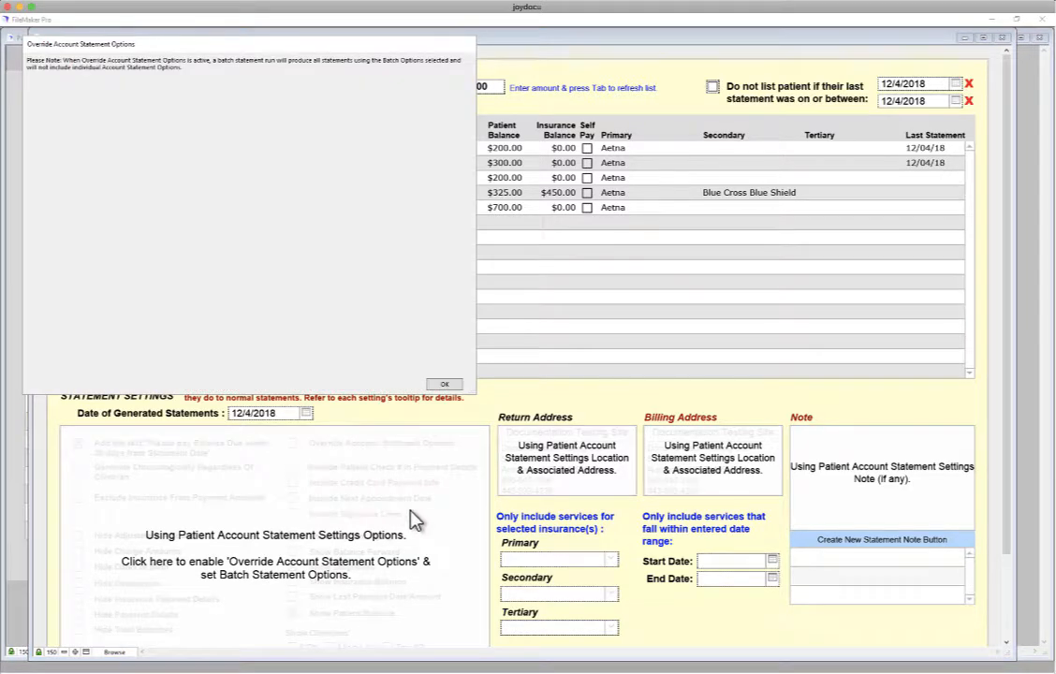
left_click(445, 384)
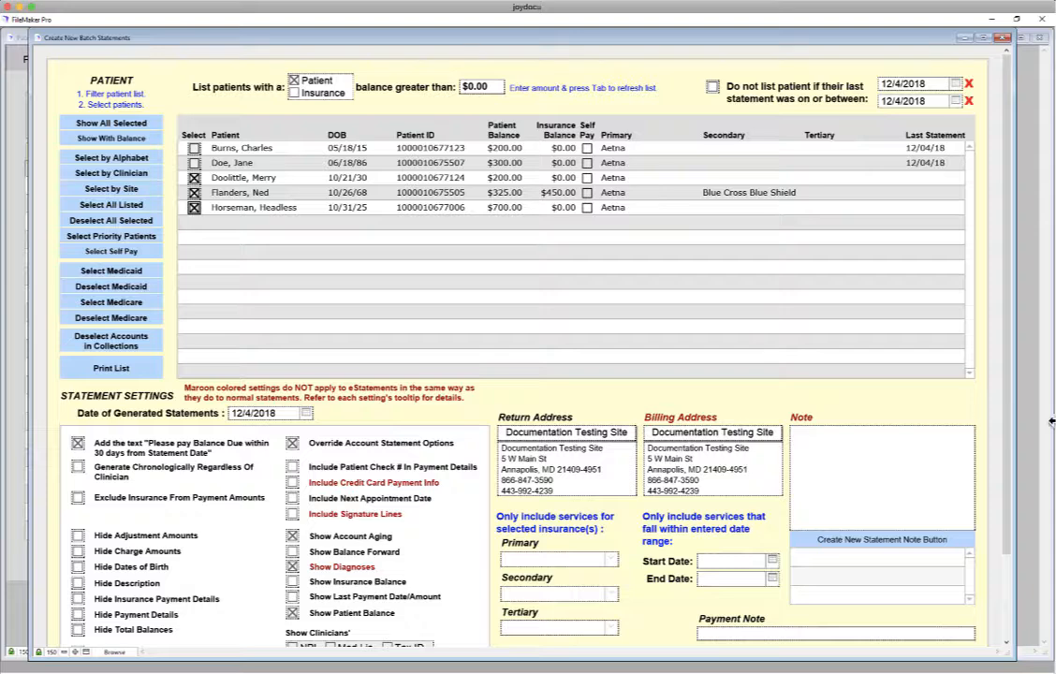
Generate the batch now, leaving off-hours generation unchecked.
left_click(984, 38)
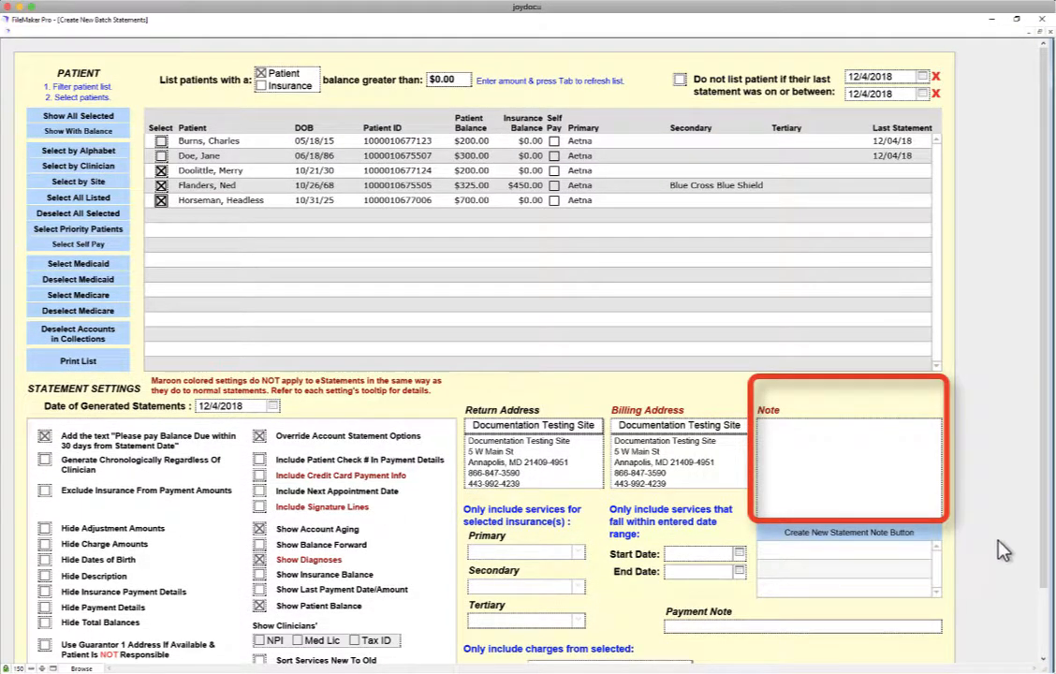
left_click_drag(1044, 514, 1050, 655)
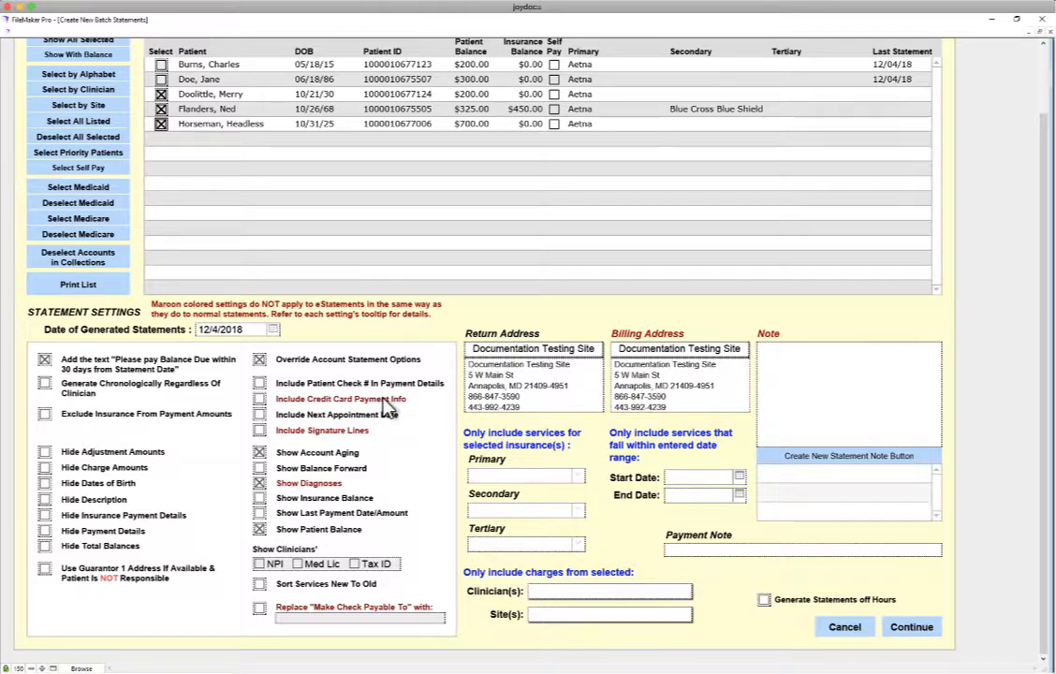
left_click(766, 602)
left_click(765, 601)
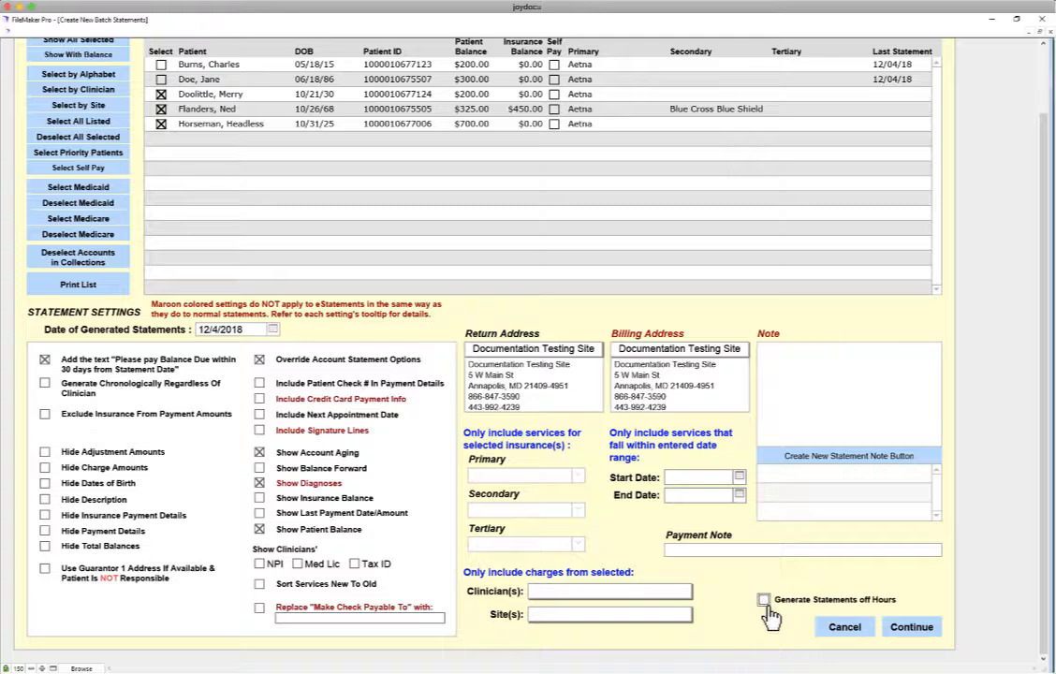
left_click(913, 627)
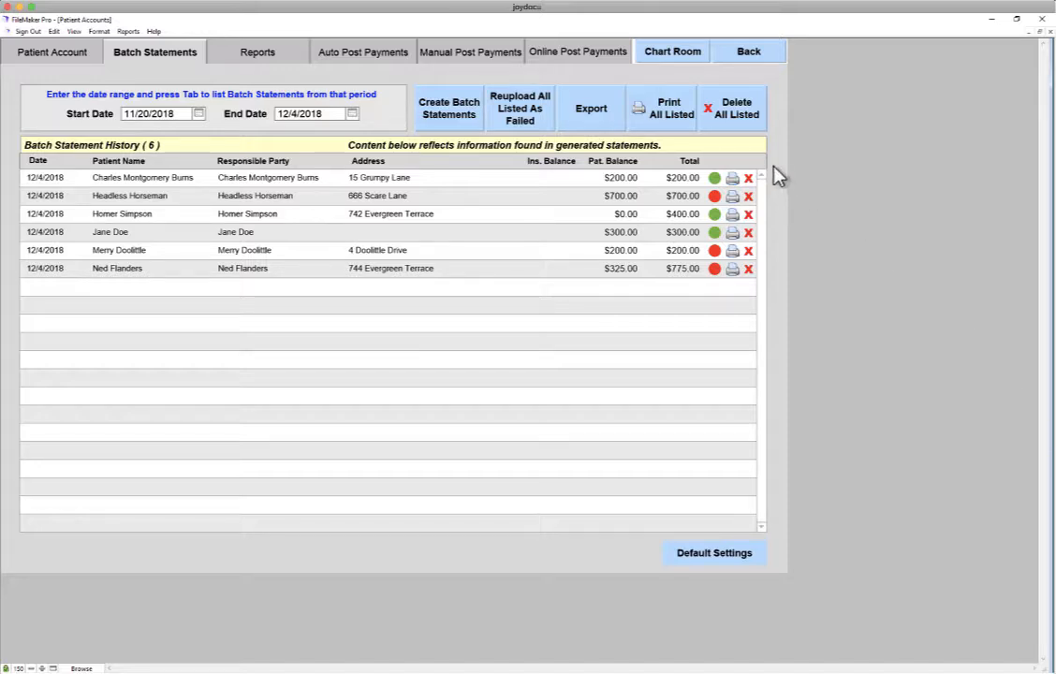
Check the failure reasons on the red status dots and open reupload settings for the $700.00 statement.
mouse_move(717, 201)
mouse_move(716, 252)
mouse_move(718, 273)
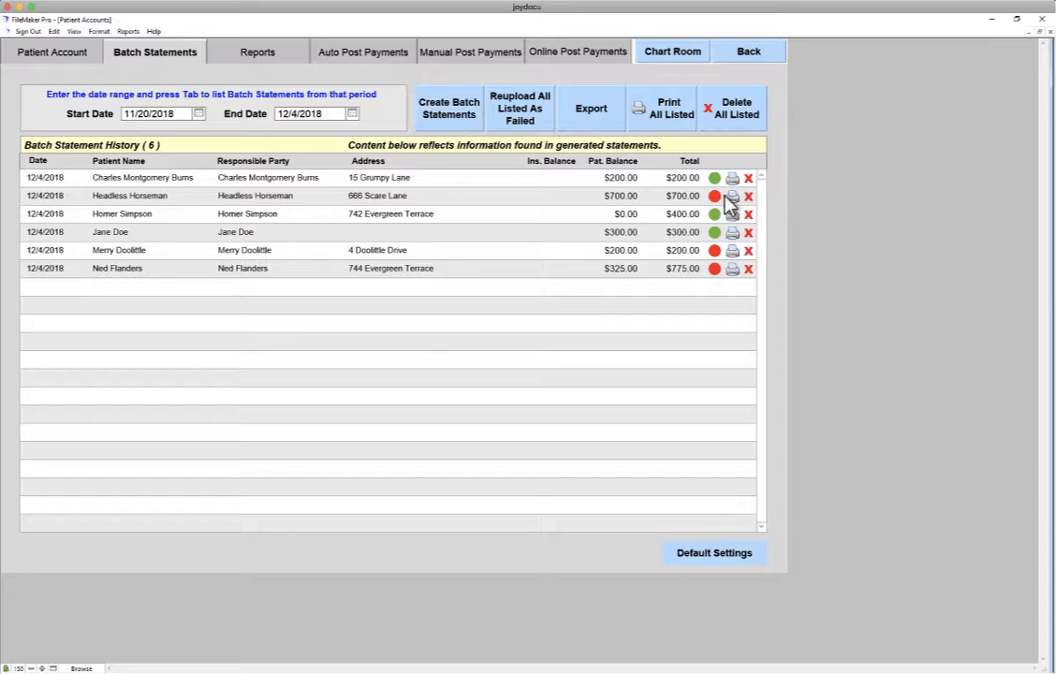
mouse_move(717, 200)
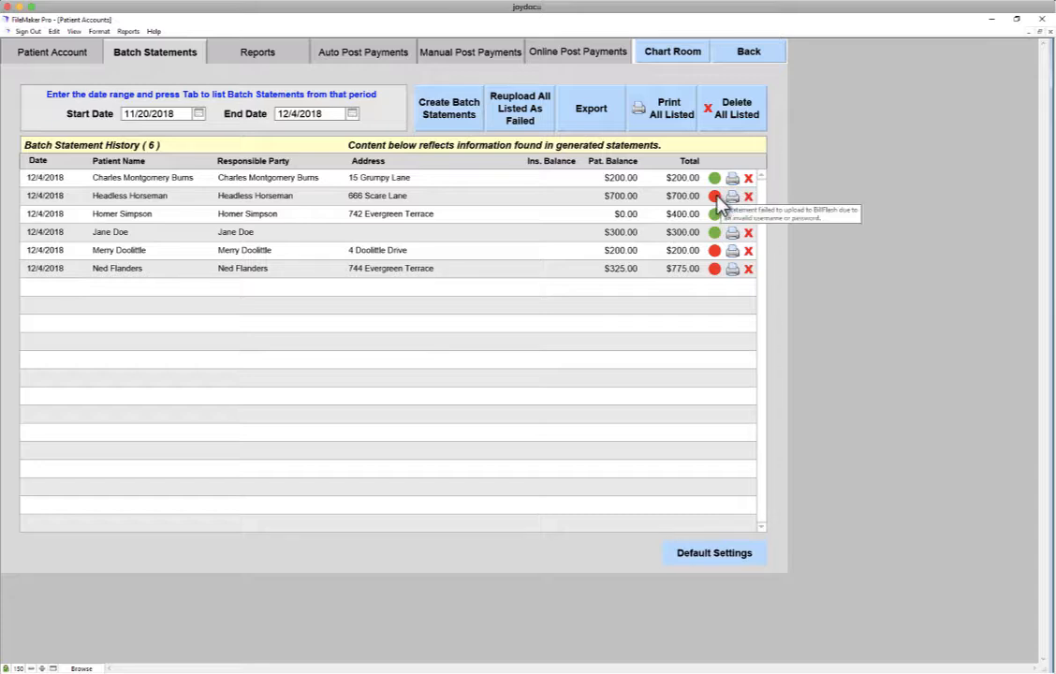
left_click(715, 197)
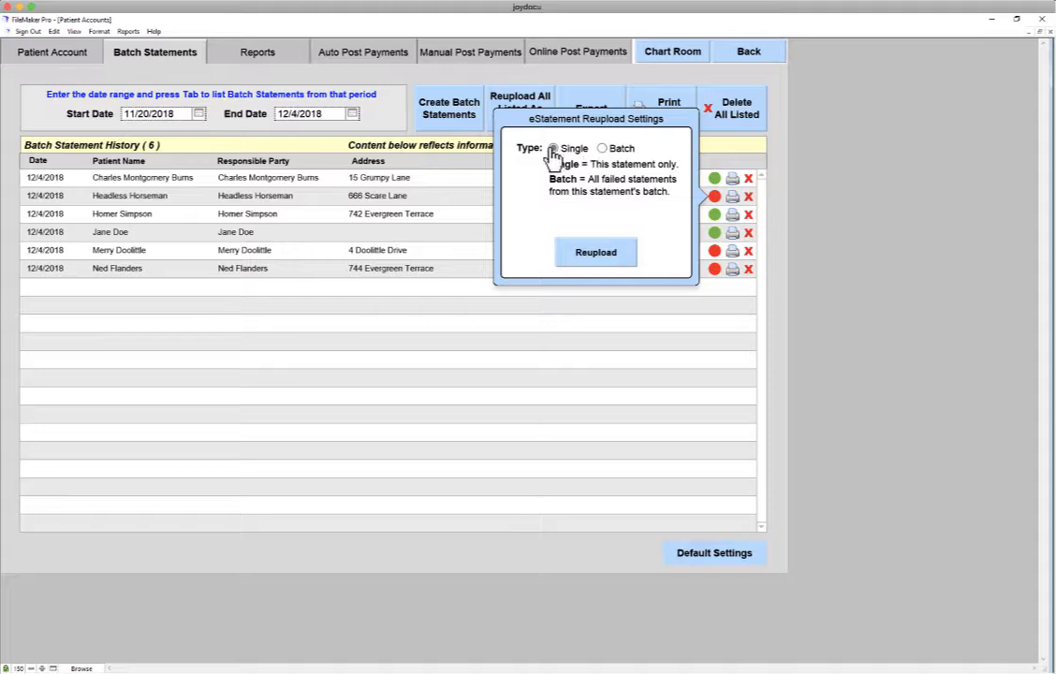
Reupload the failed $700.00 statement, then reupload all failed statements now rather than overnight.
left_click(600, 255)
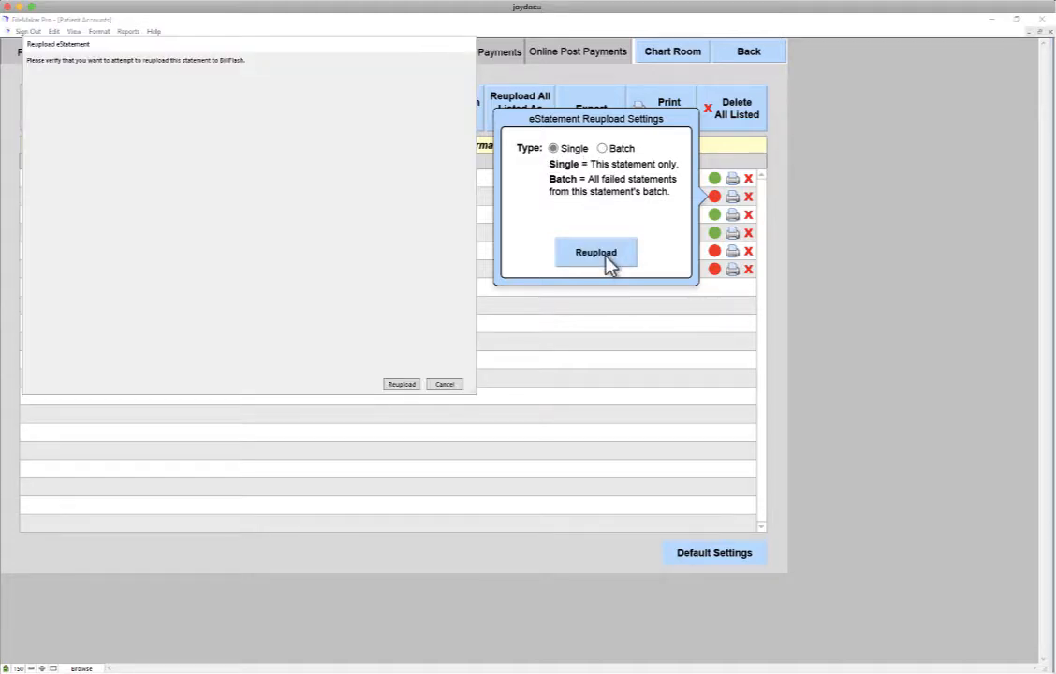
left_click(403, 385)
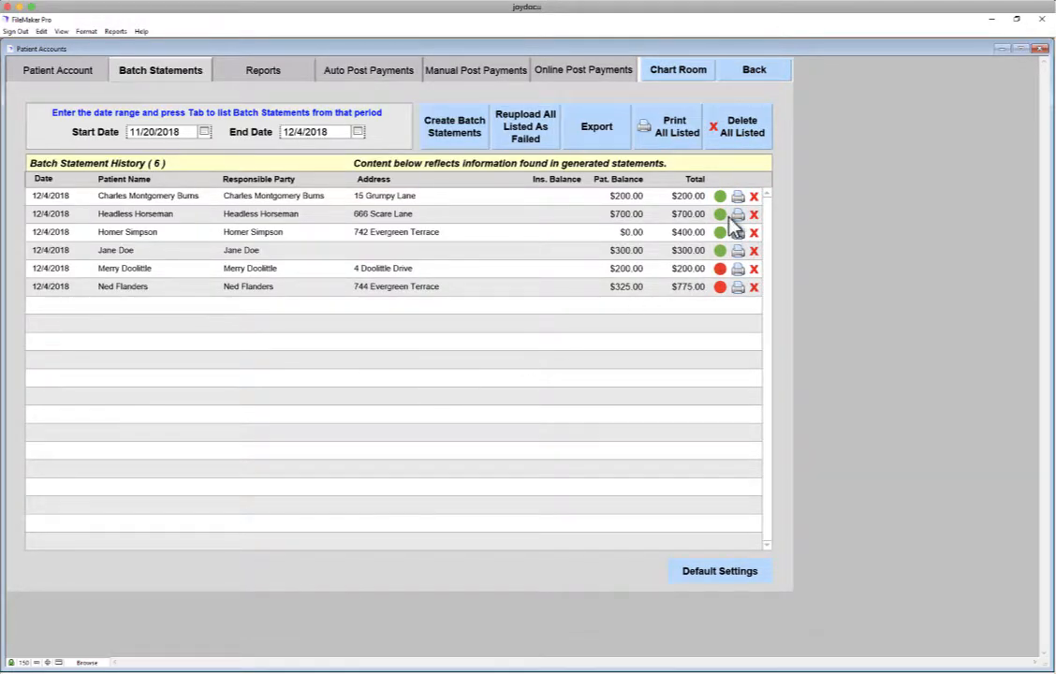
mouse_move(725, 216)
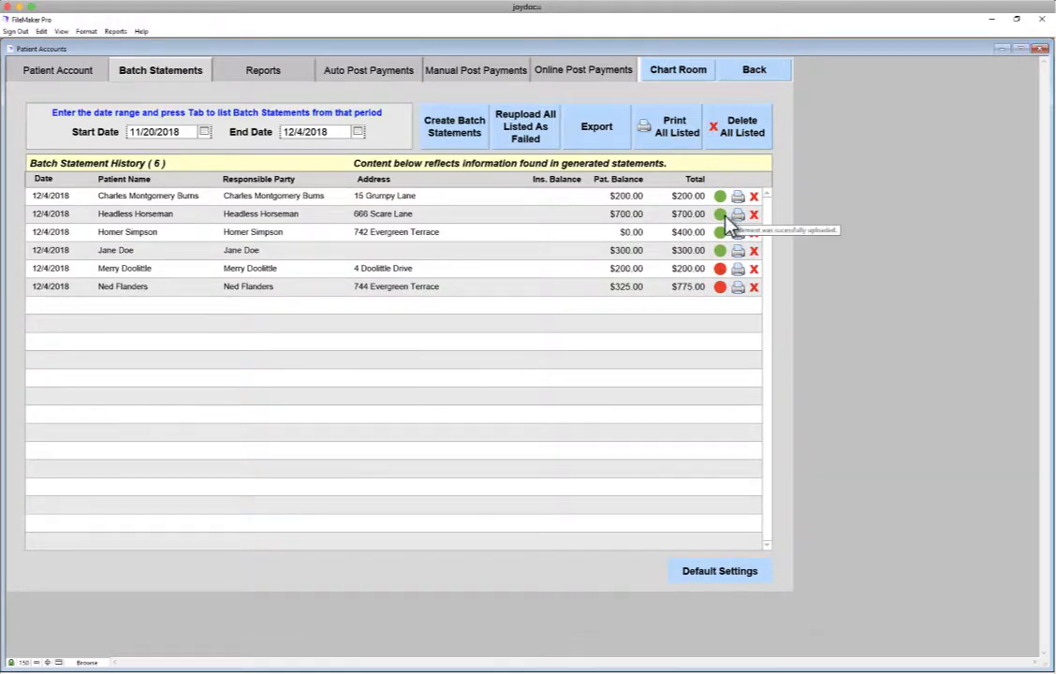
left_click(522, 137)
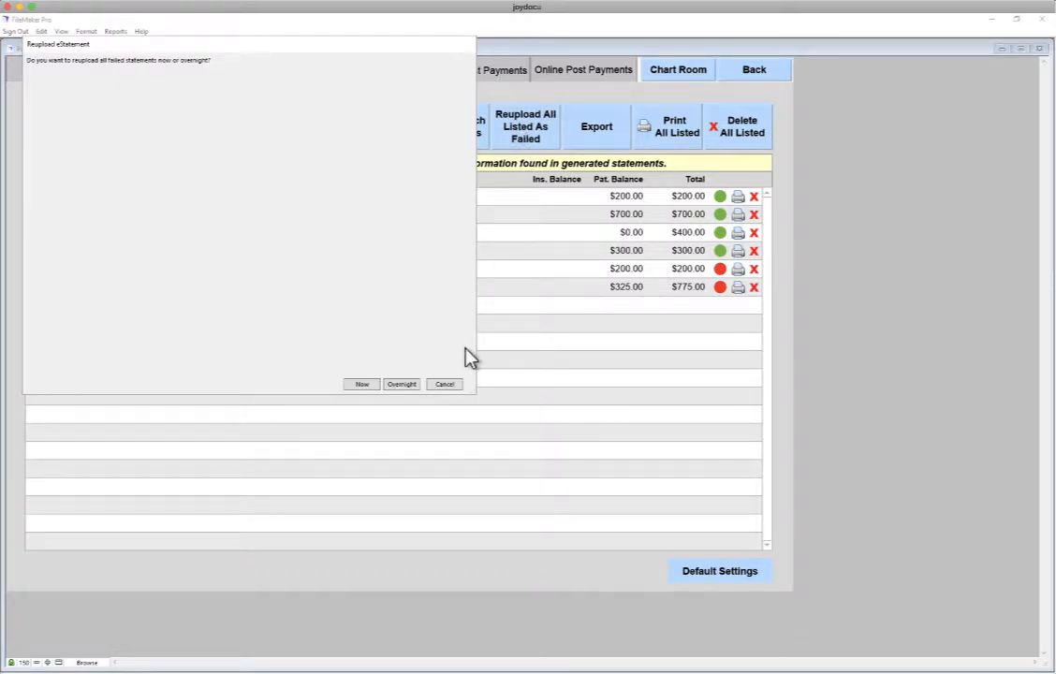
left_click(362, 385)
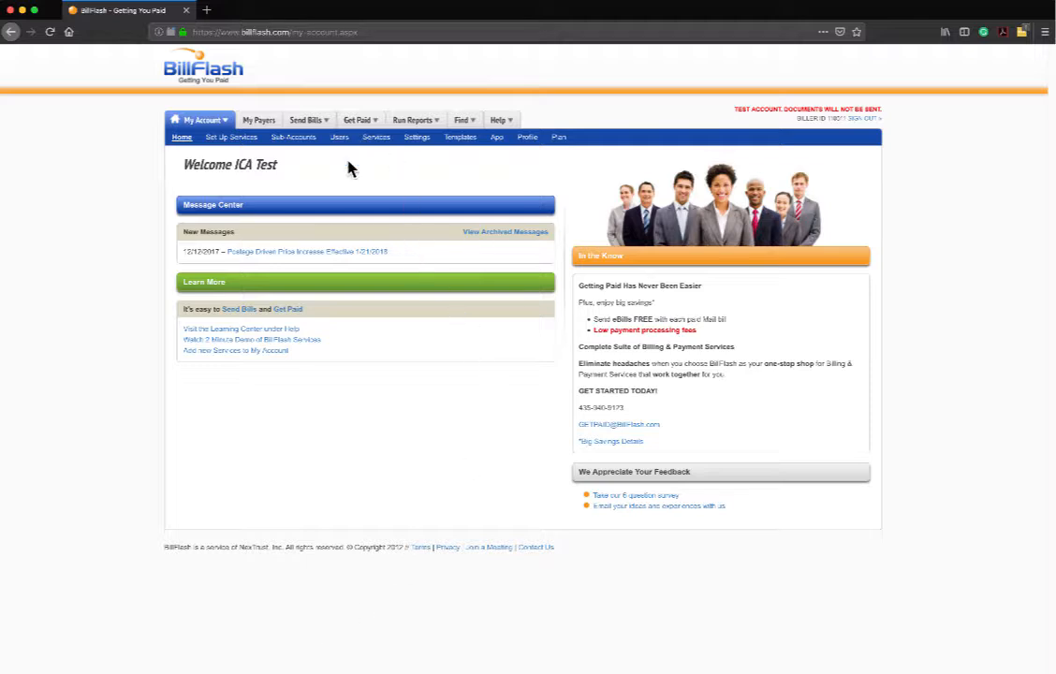
Approve statement file 4307148 under Send Bills > Approve Files and close the confirmation.
mouse_move(328, 122)
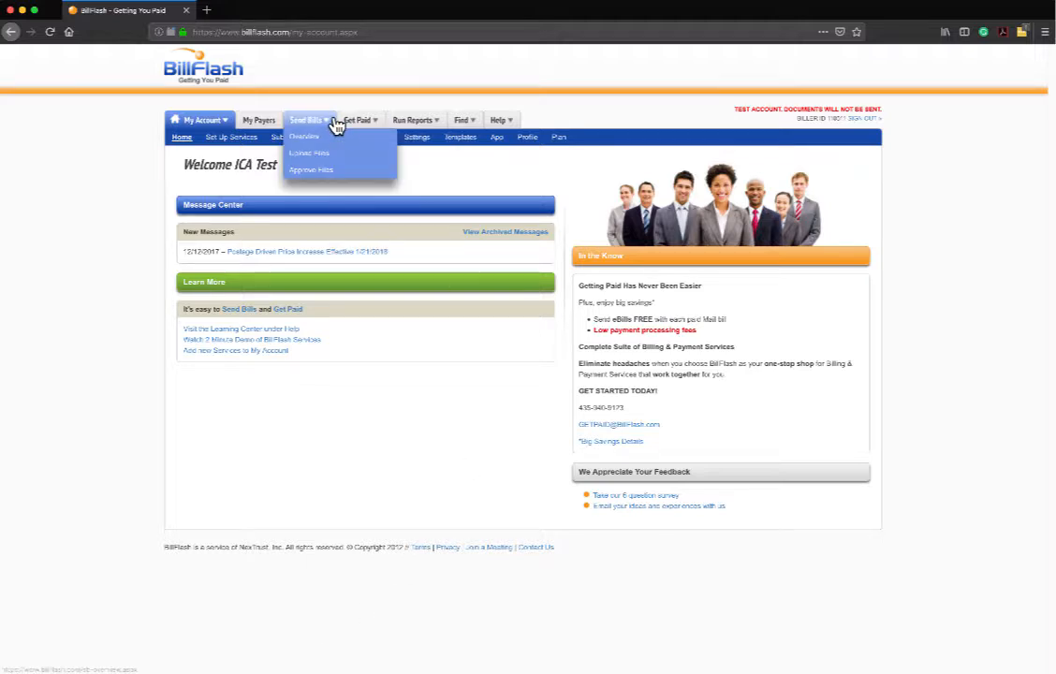
left_click(328, 171)
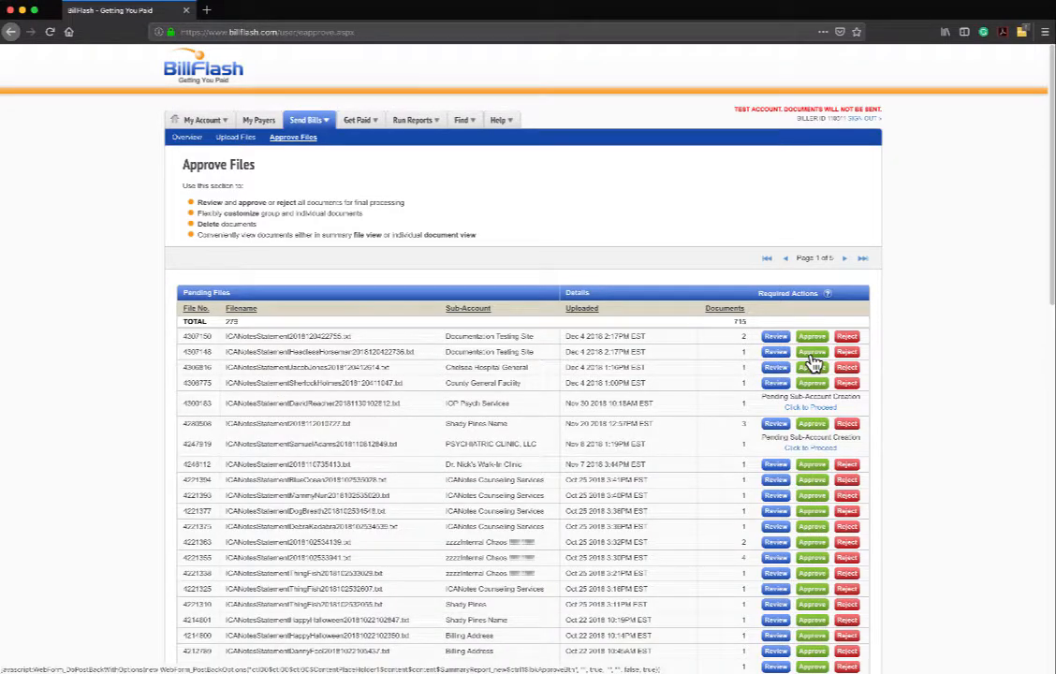
left_click(811, 356)
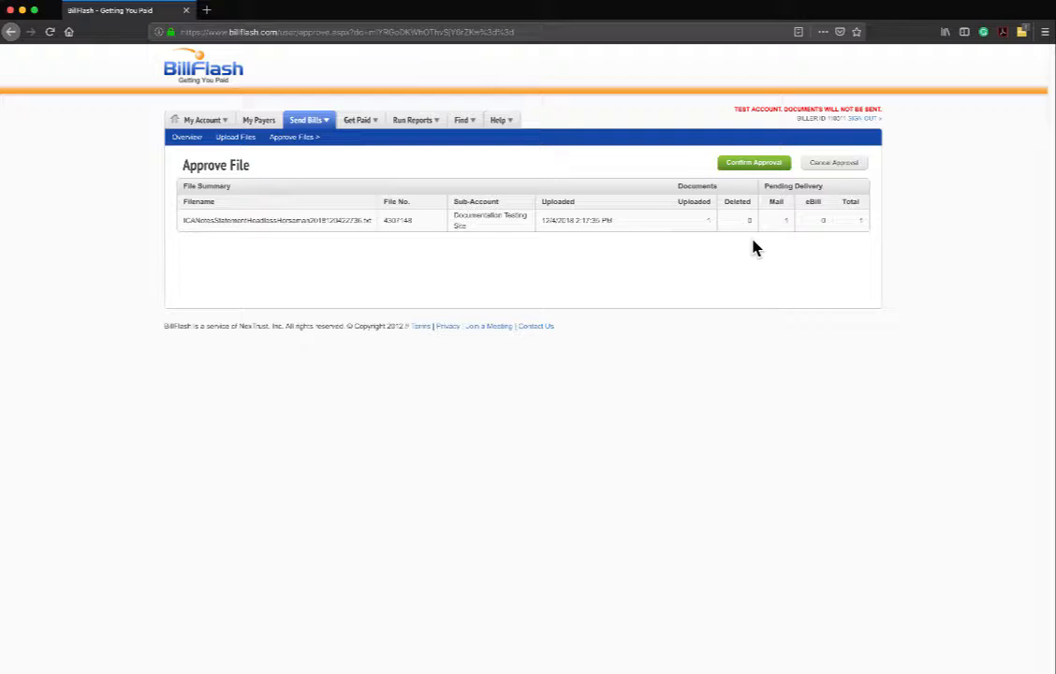
left_click(758, 164)
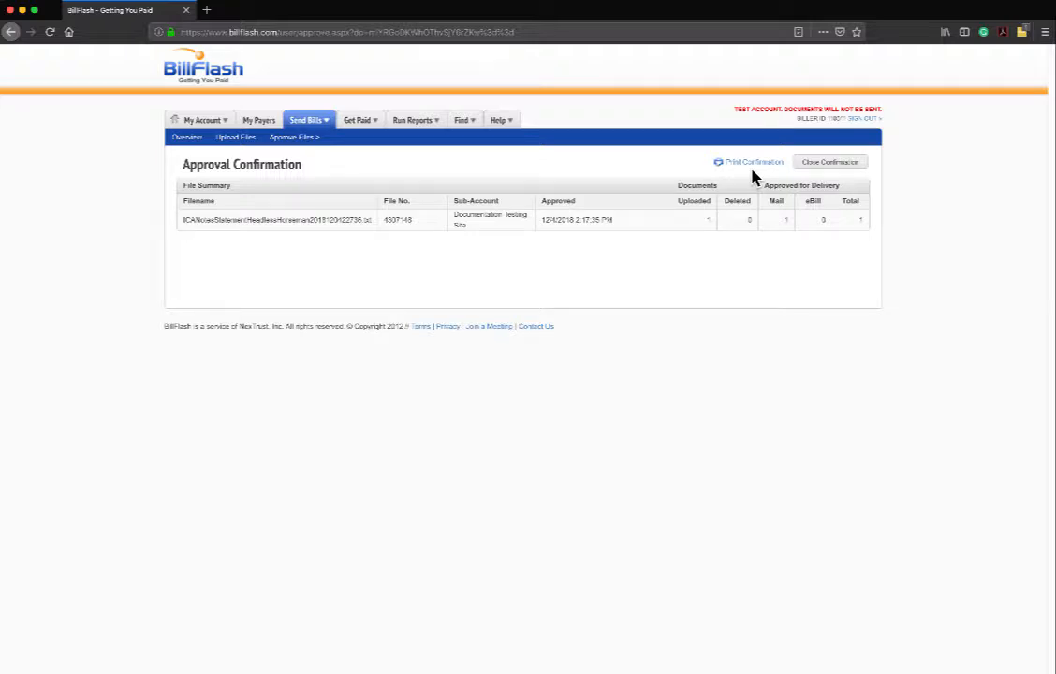
left_click(831, 165)
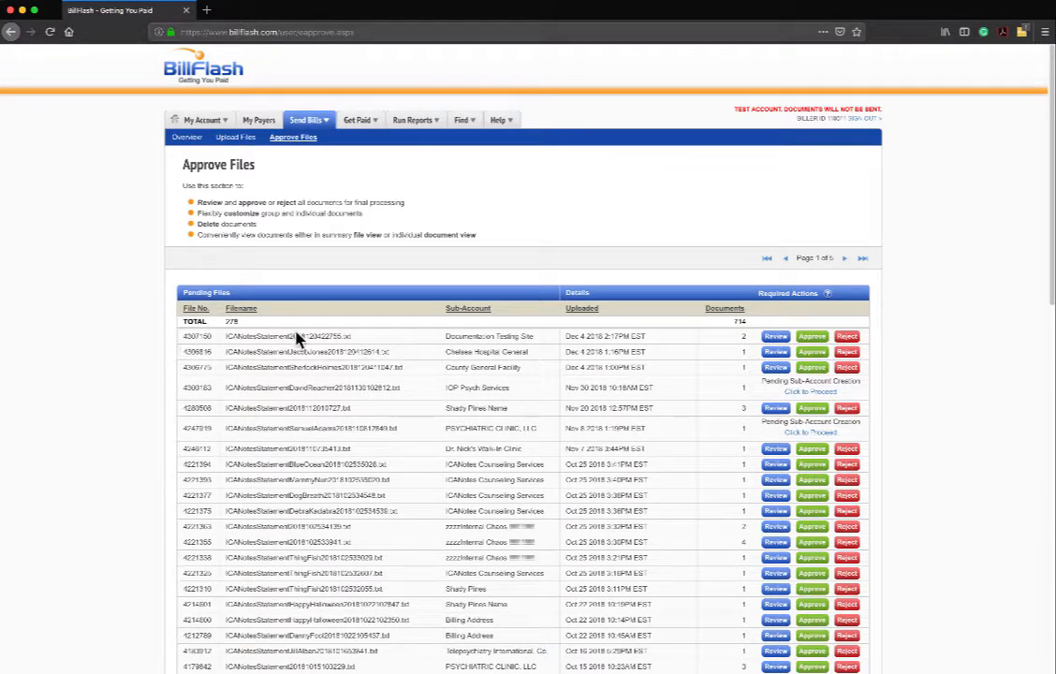
left_click(779, 341)
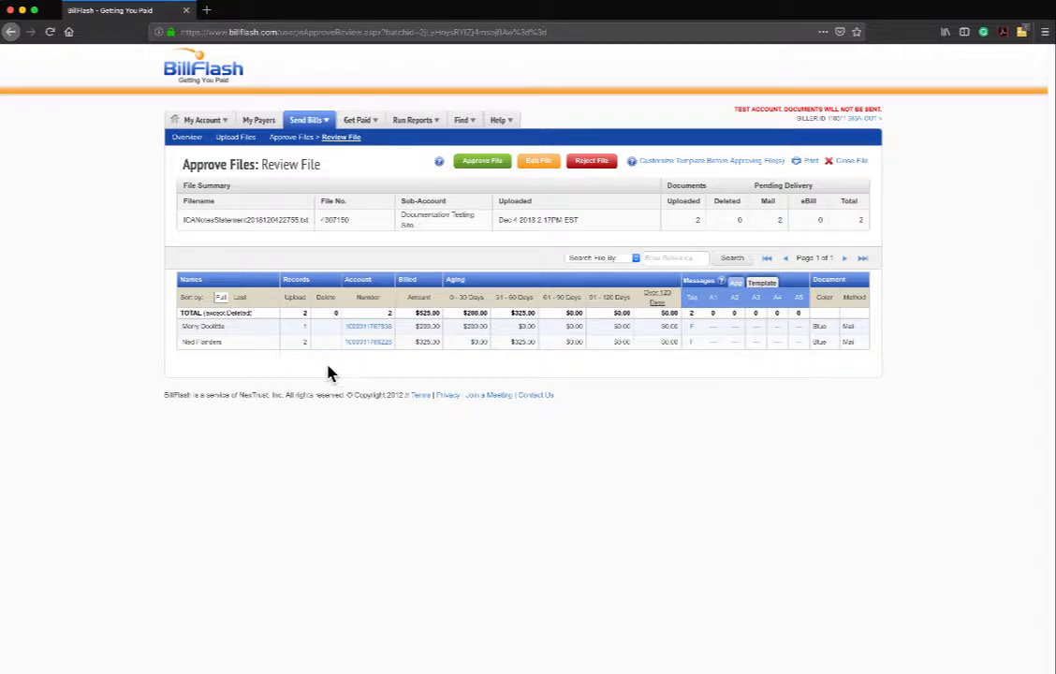
left_click(368, 328)
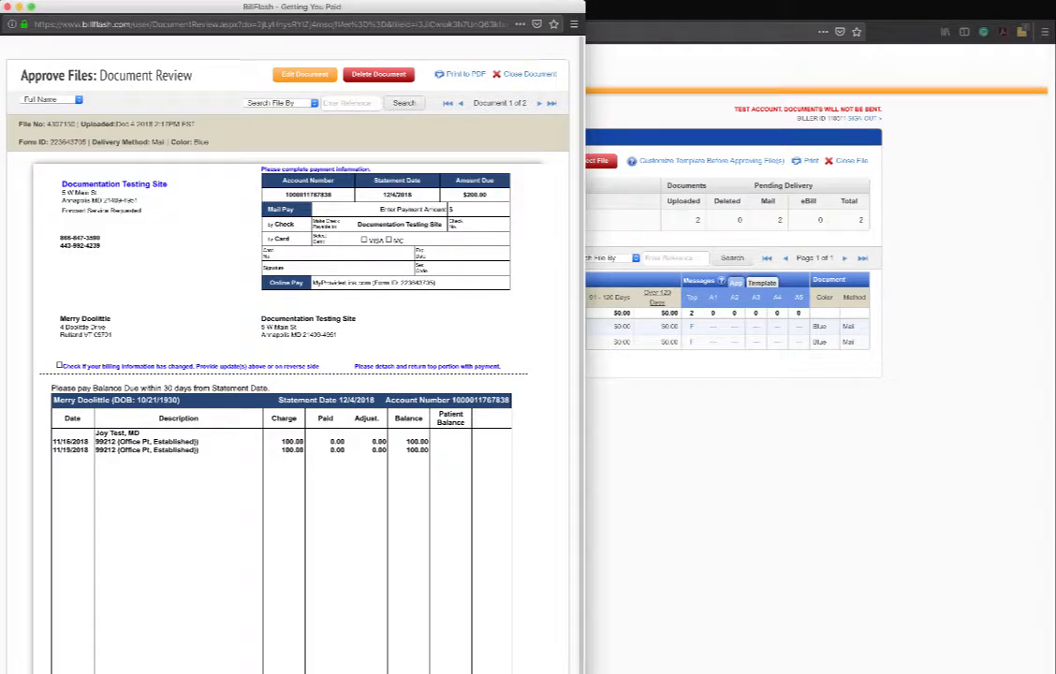
left_click_drag(580, 321, 582, 294)
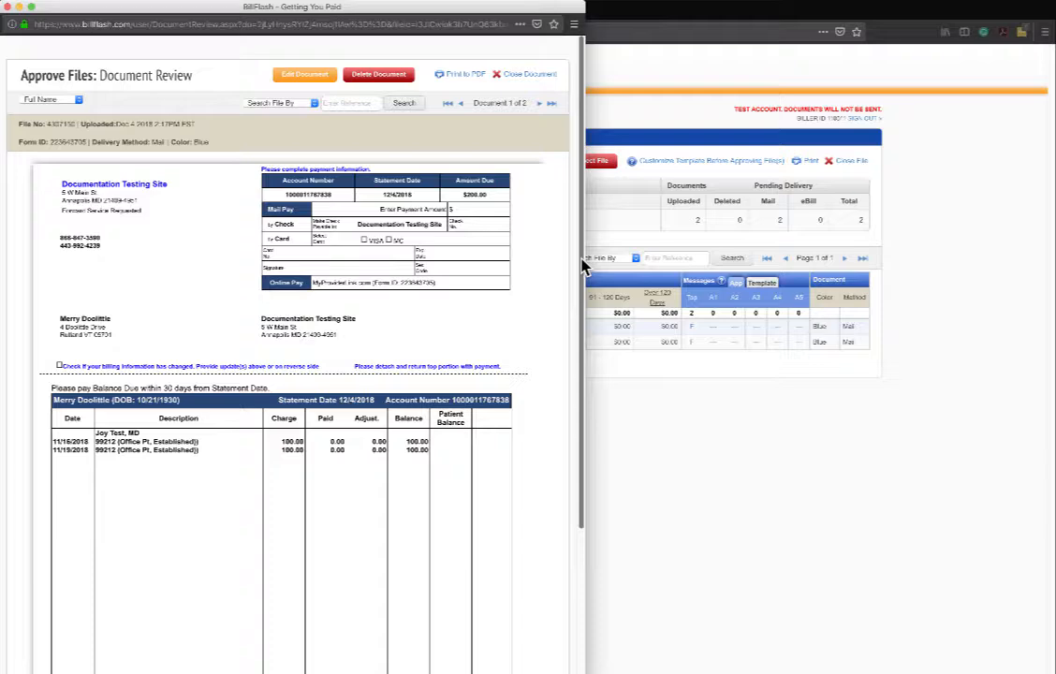
left_click(530, 75)
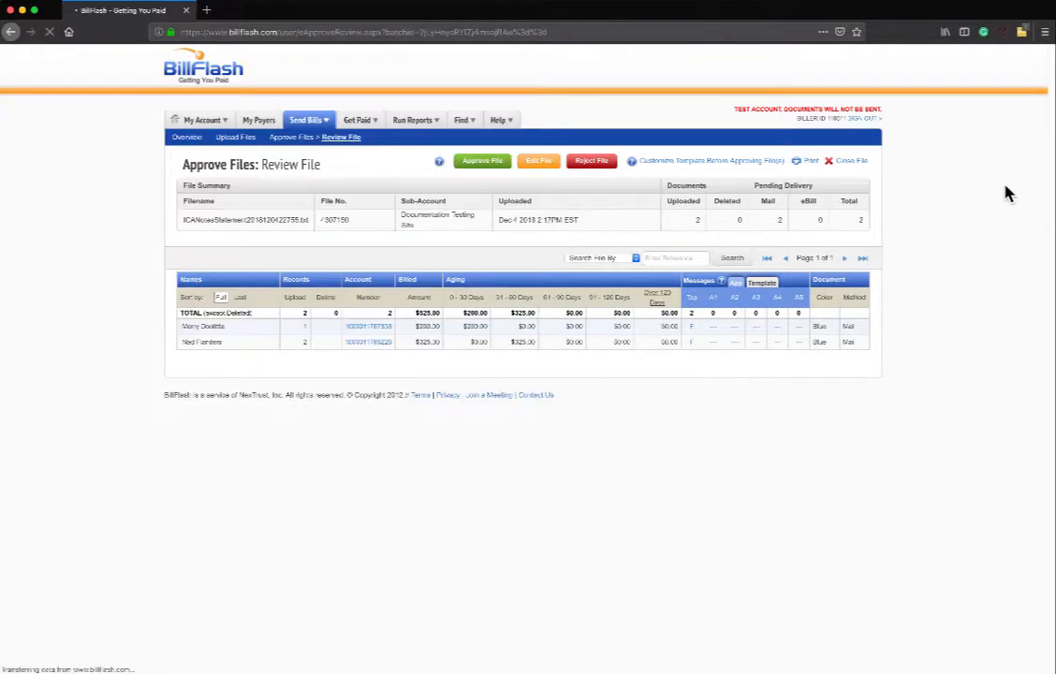
Approve file 4307150 and close the approval confirmation.
left_click(483, 166)
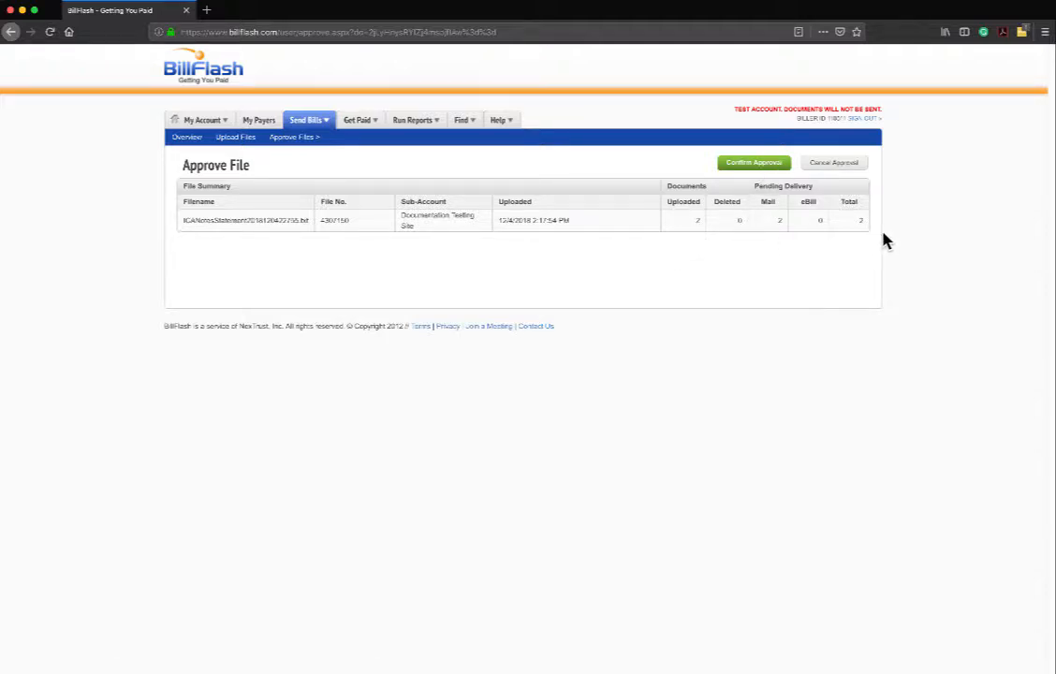
left_click(752, 164)
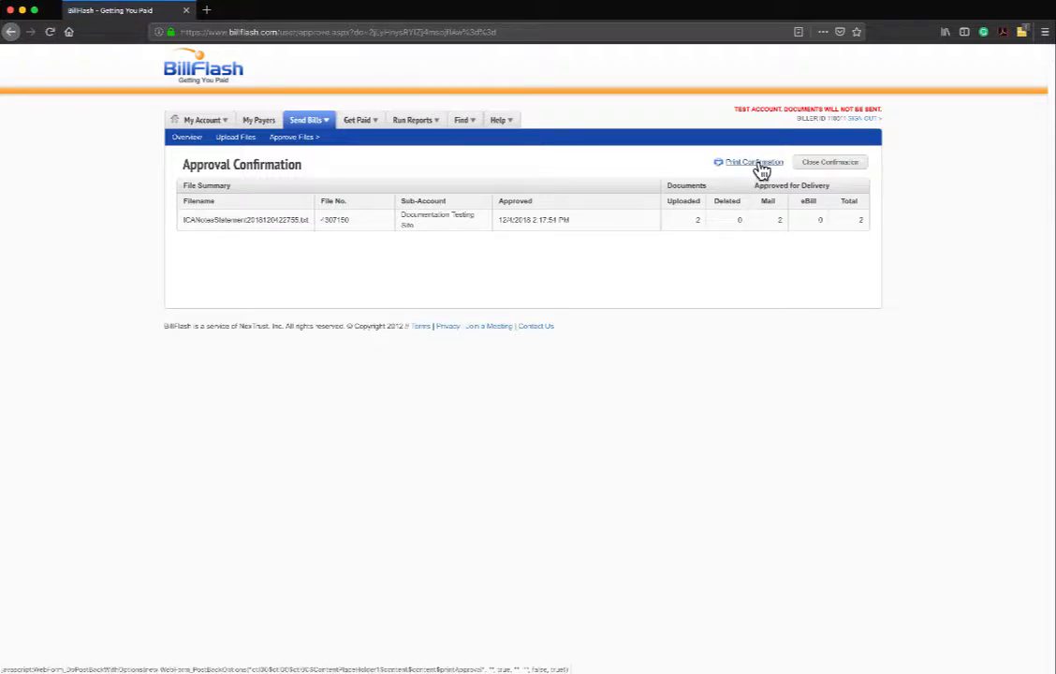
left_click(816, 166)
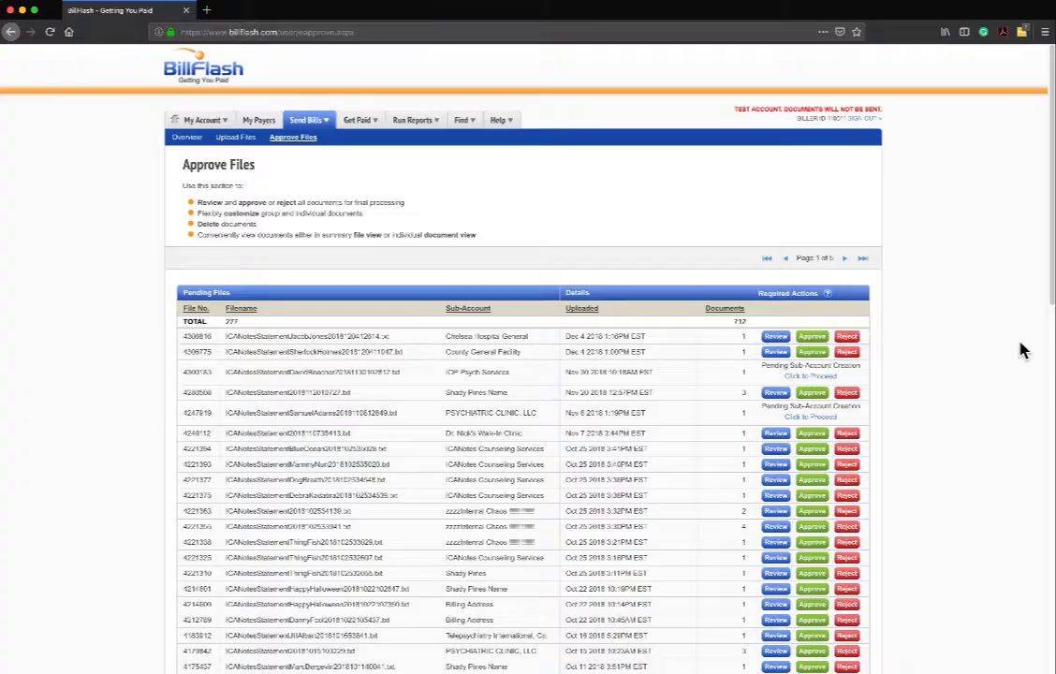
mouse_move(372, 140)
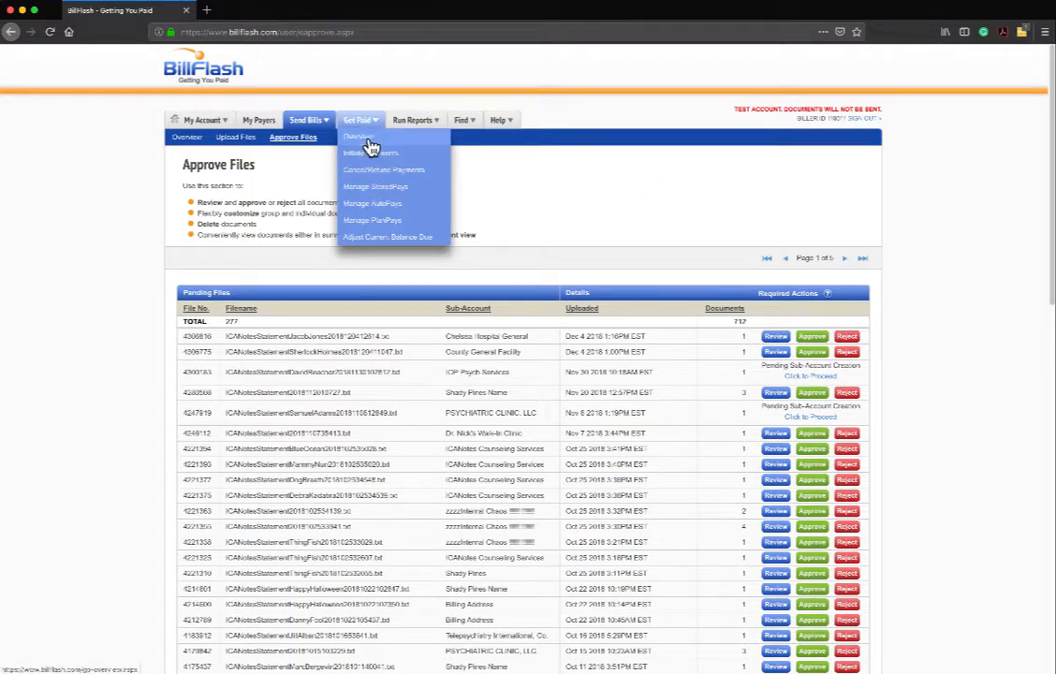
In Get Paid > Initiate Payments, find the patient's statement by recipient's name.
left_click(370, 159)
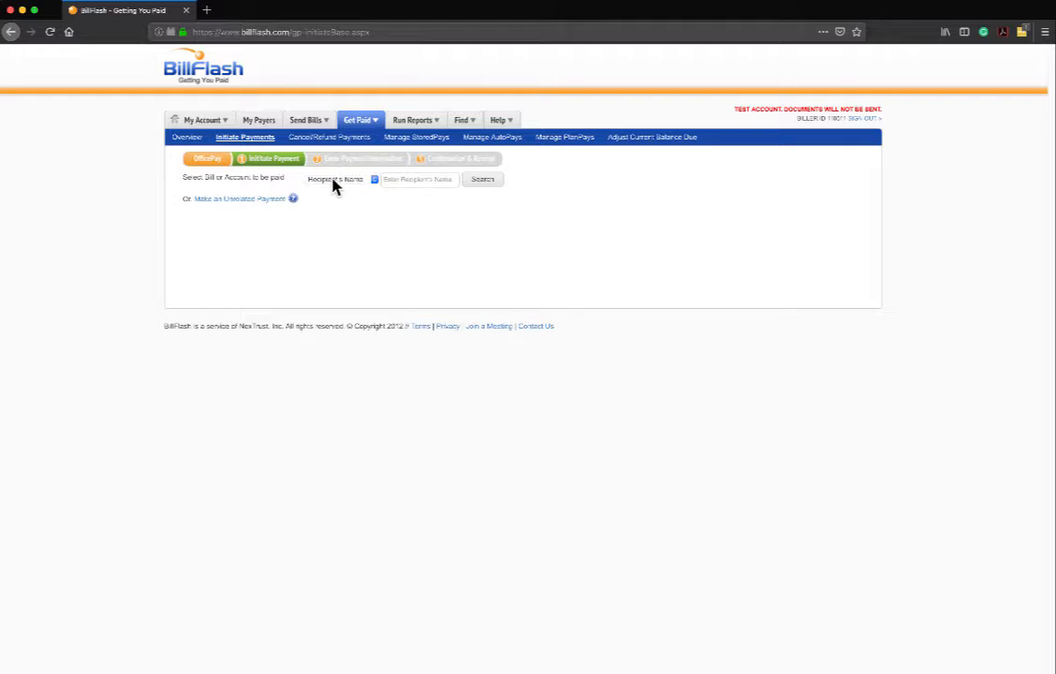
left_click(343, 183)
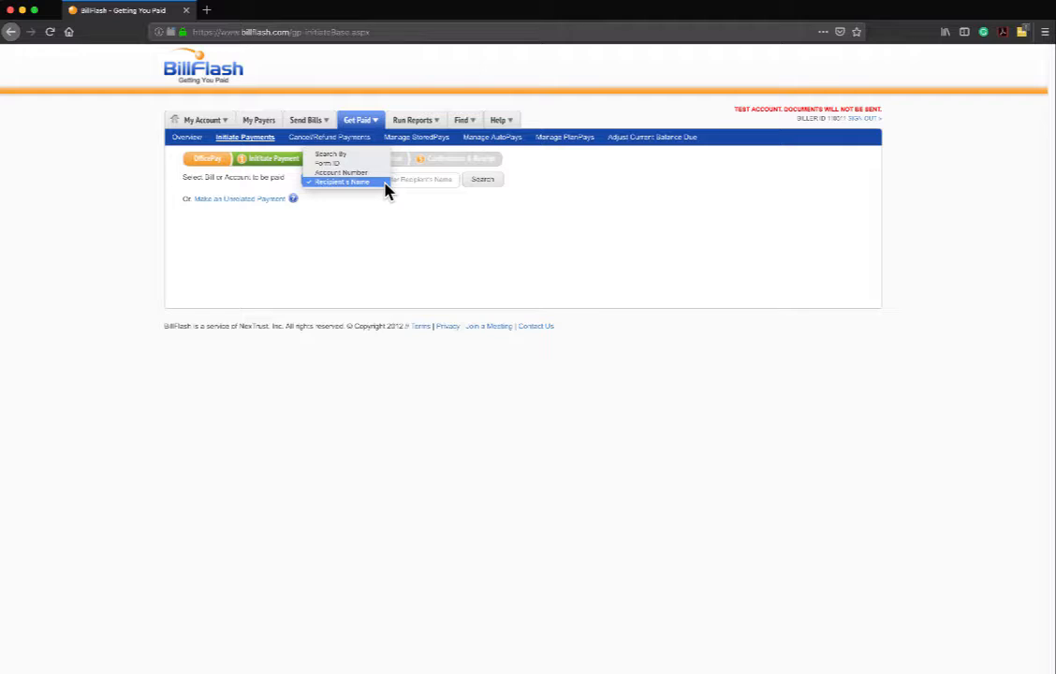
left_click(384, 183)
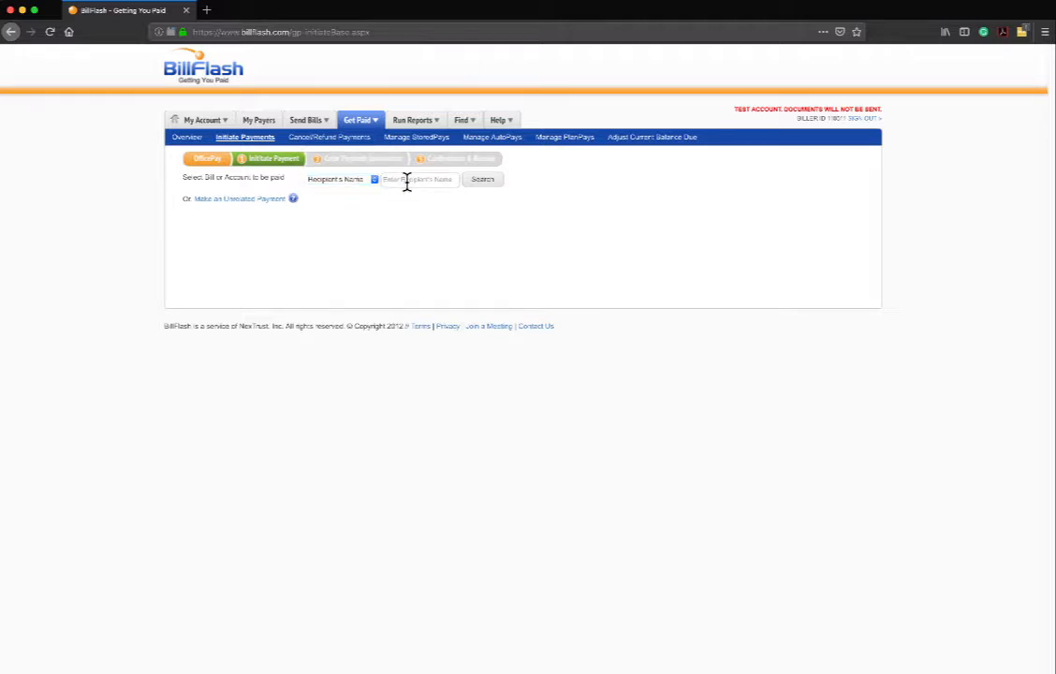
type("horse")
key("Return")
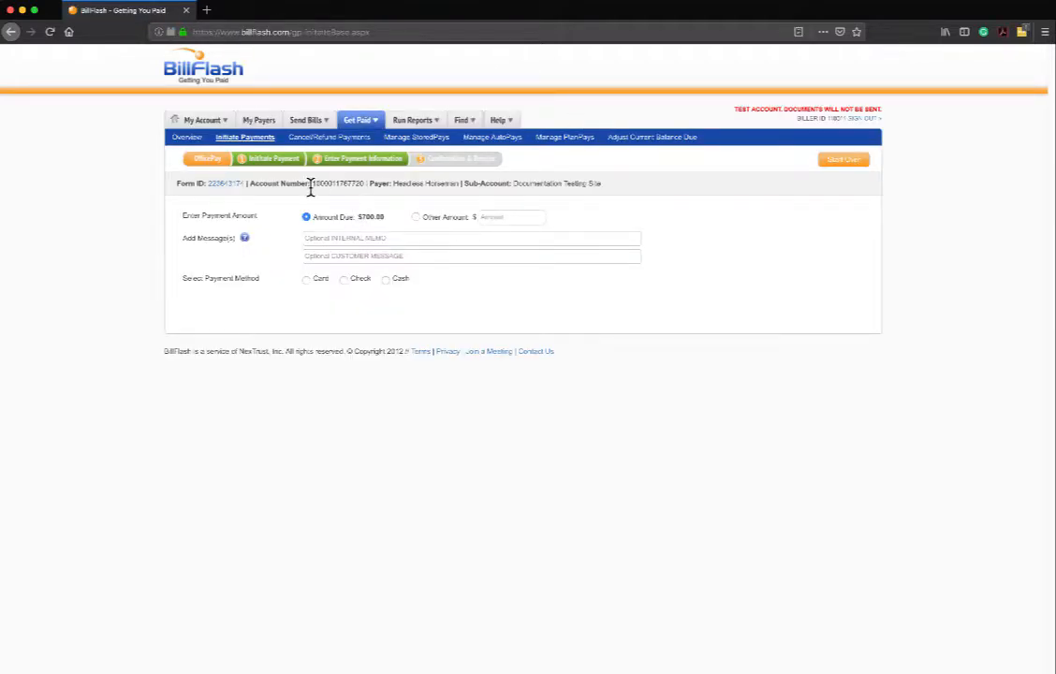
Submit a $200 cash payment with memo 'Agreed for $200 payment per month until paid in full'.
left_click(416, 217)
left_click(499, 217)
type("200")
left_click(371, 237)
type("Agreed for $200 payment per month until paid in full,")
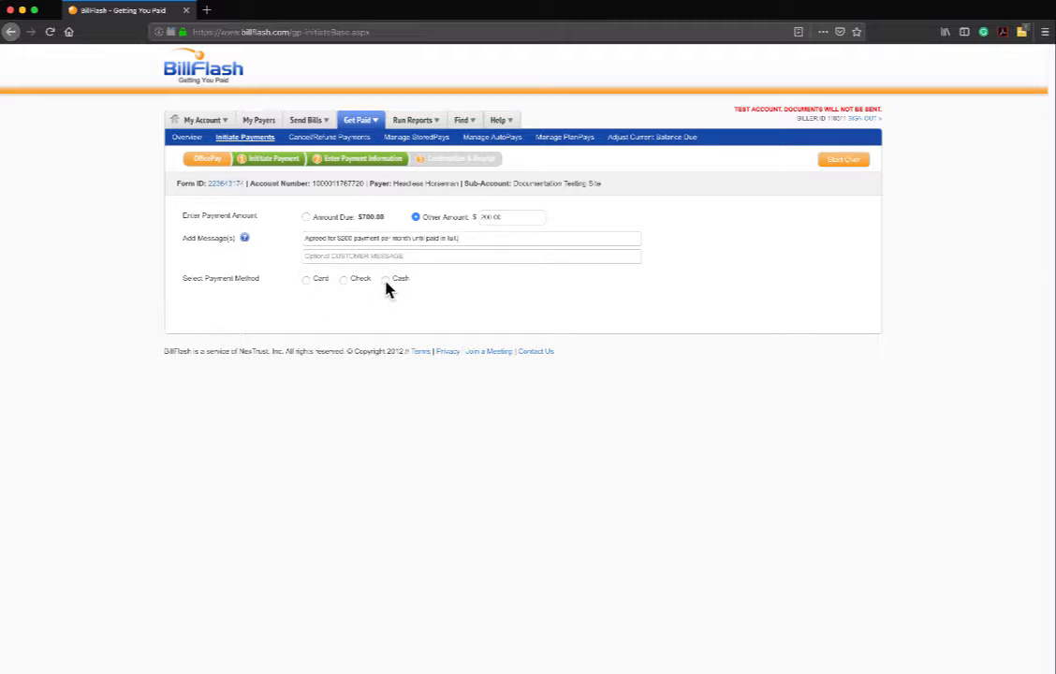
left_click(386, 280)
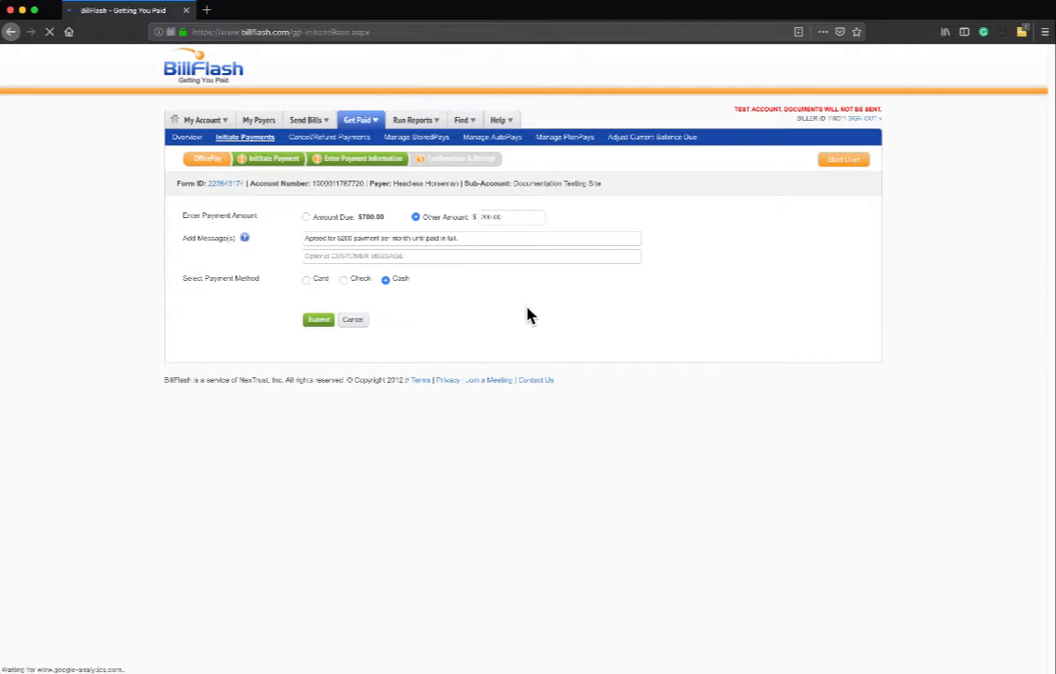
left_click(313, 321)
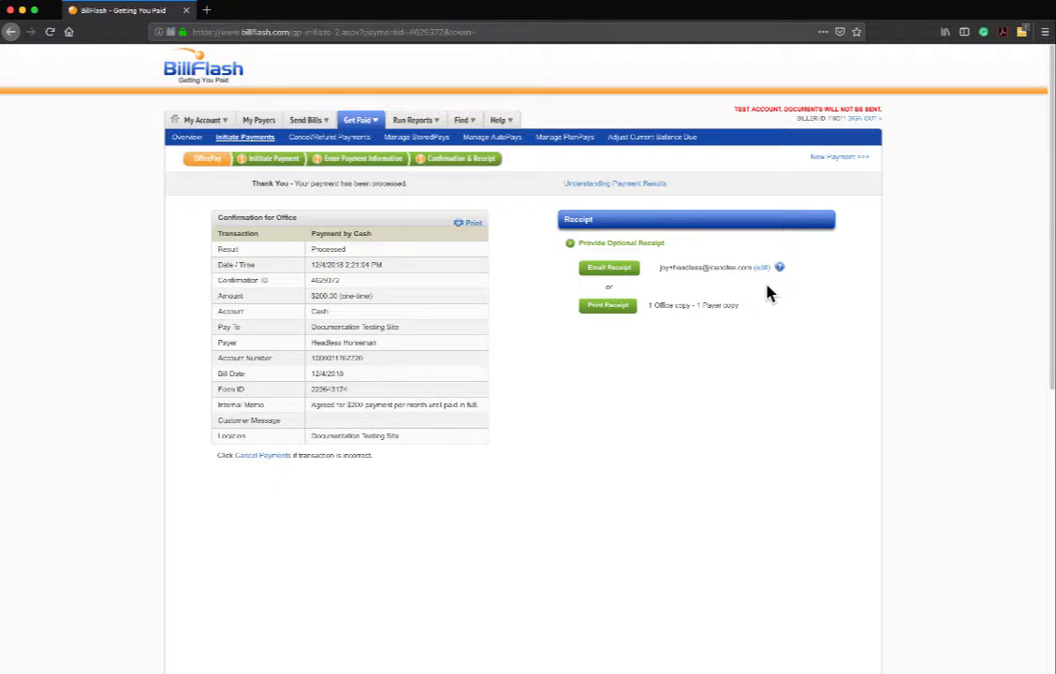
Start a new unbilled payment for the Documentation Testing Site sub-account.
left_click(836, 159)
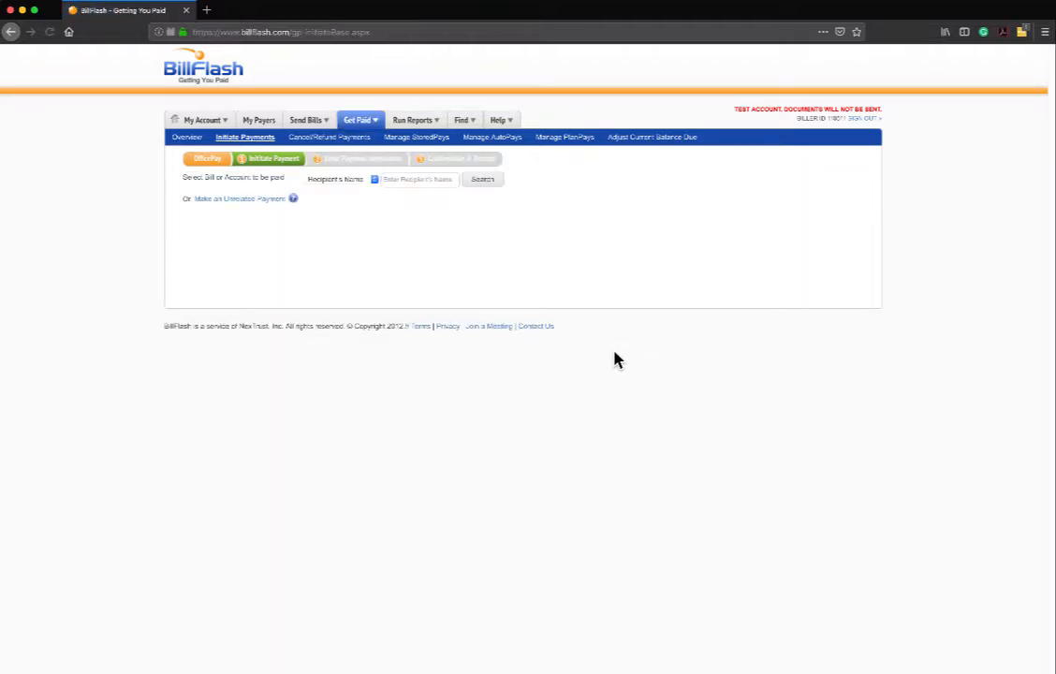
left_click(223, 200)
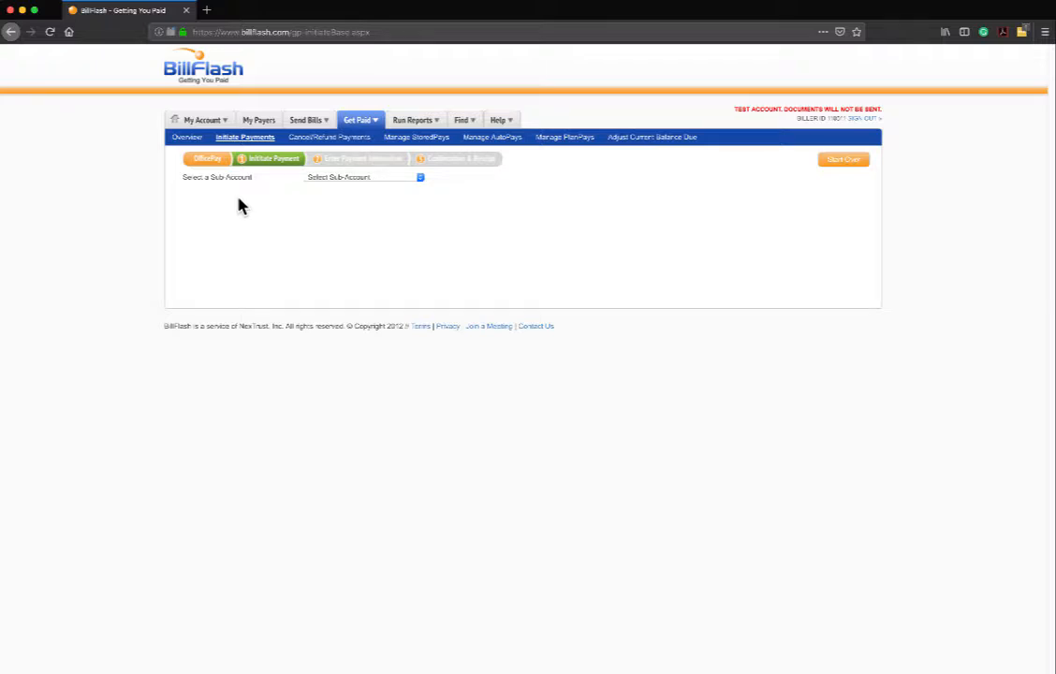
left_click(415, 180)
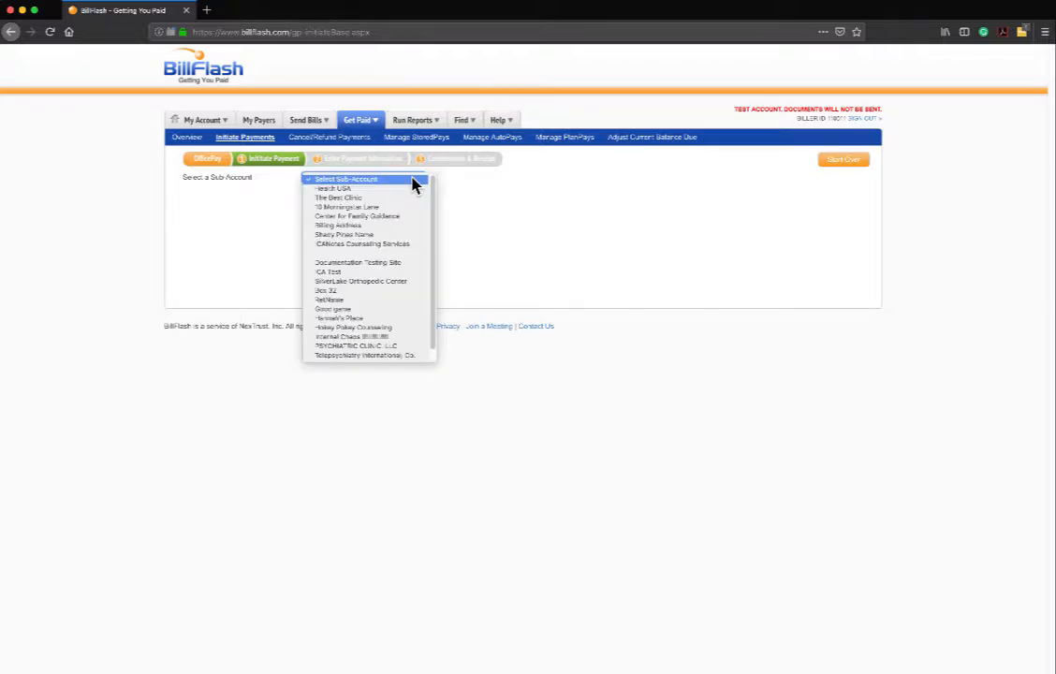
left_click(407, 266)
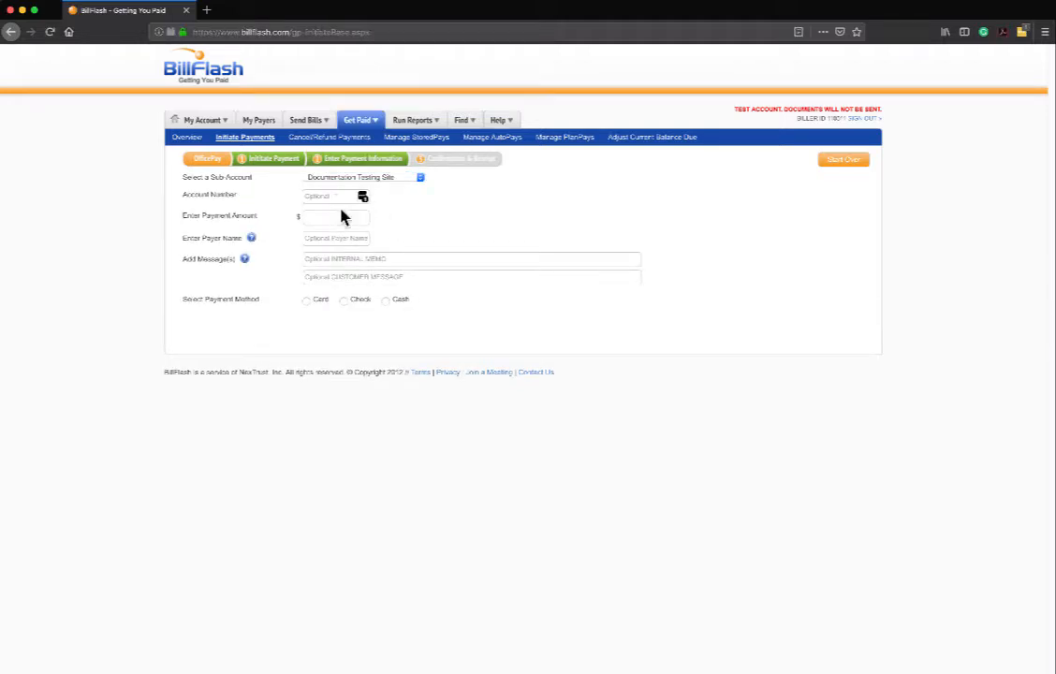
Enter a $250 amount, the payer's name, and an internal memo about whose account it covers.
type("250")
left_click(331, 237)
left_click(314, 259)
type("Paying for Uncle Buck")
type(". Not sure if name is")
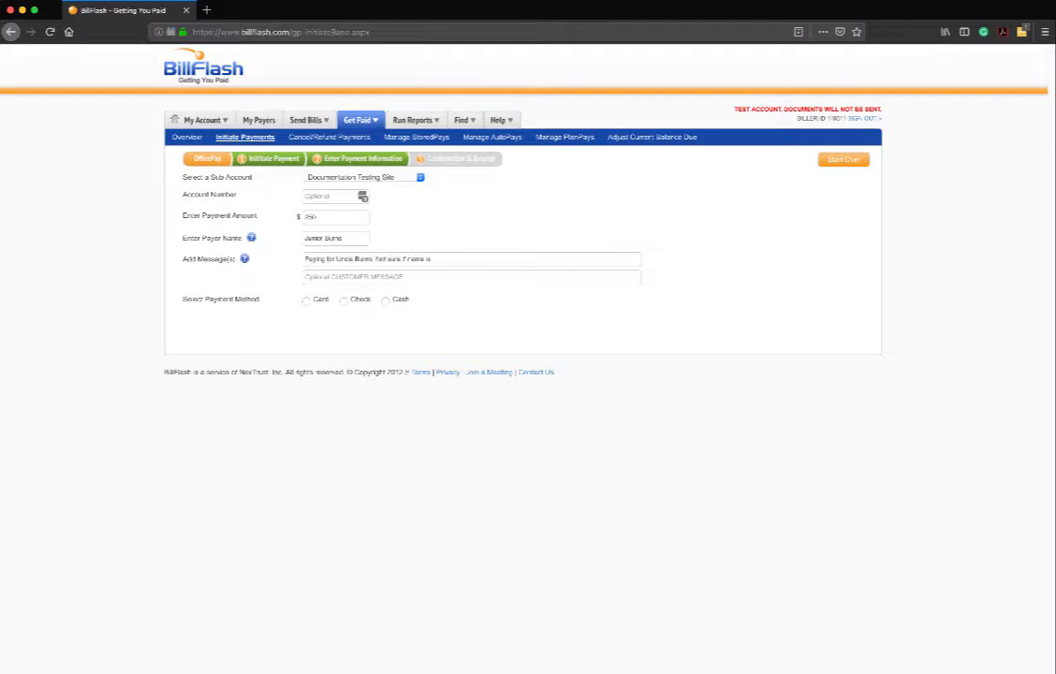
type(" under Monty or Chady.")
left_click(321, 279)
Mark it as a walk-in check, fill in checking account, routing and check numbers, and submit.
left_click(345, 302)
left_click(306, 324)
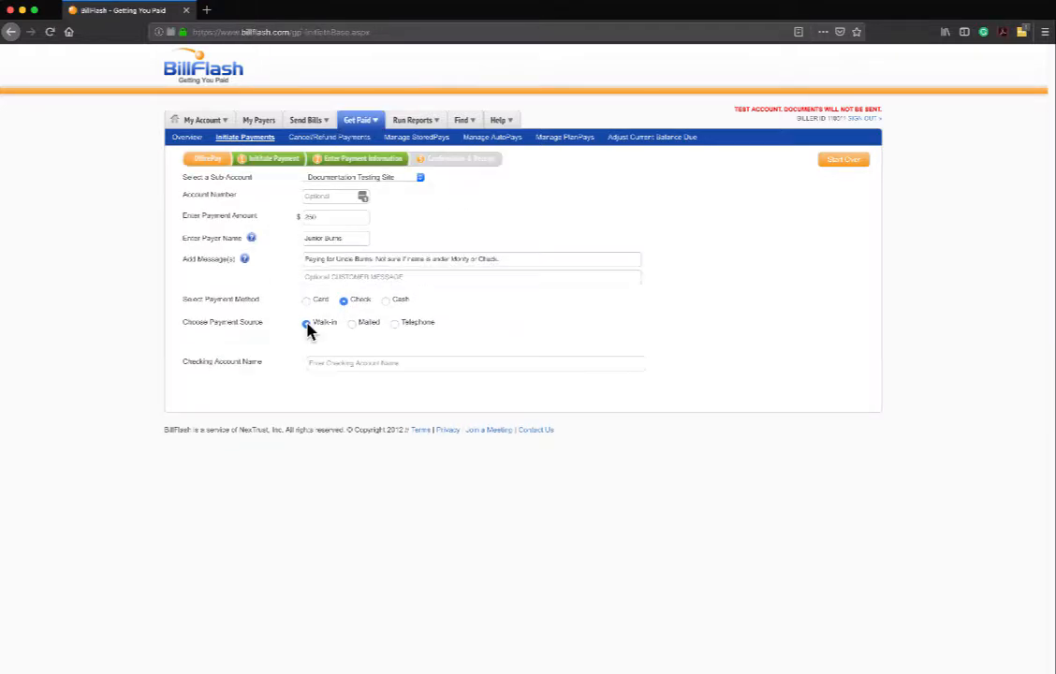
left_click(331, 359)
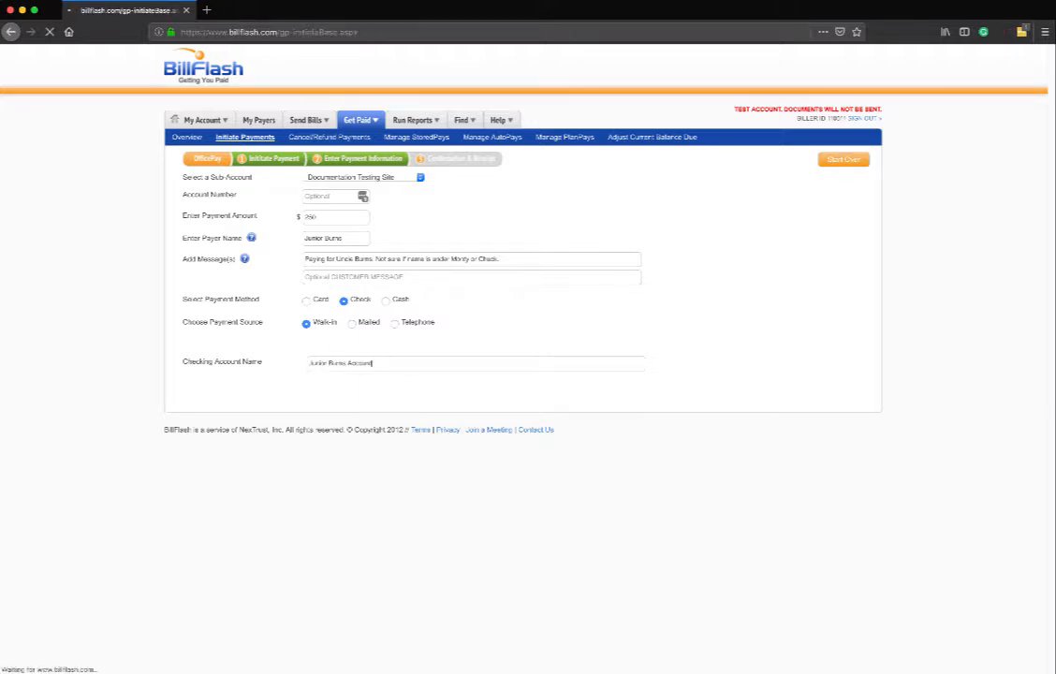
key("Tab")
key("Tab")
type("001")
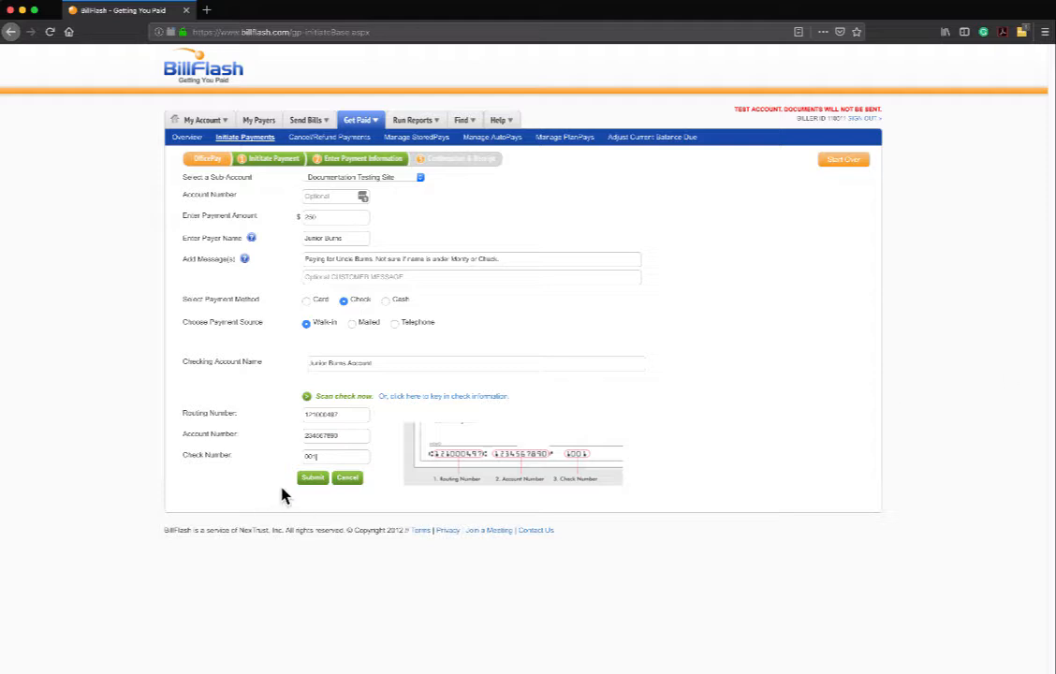
left_click(310, 478)
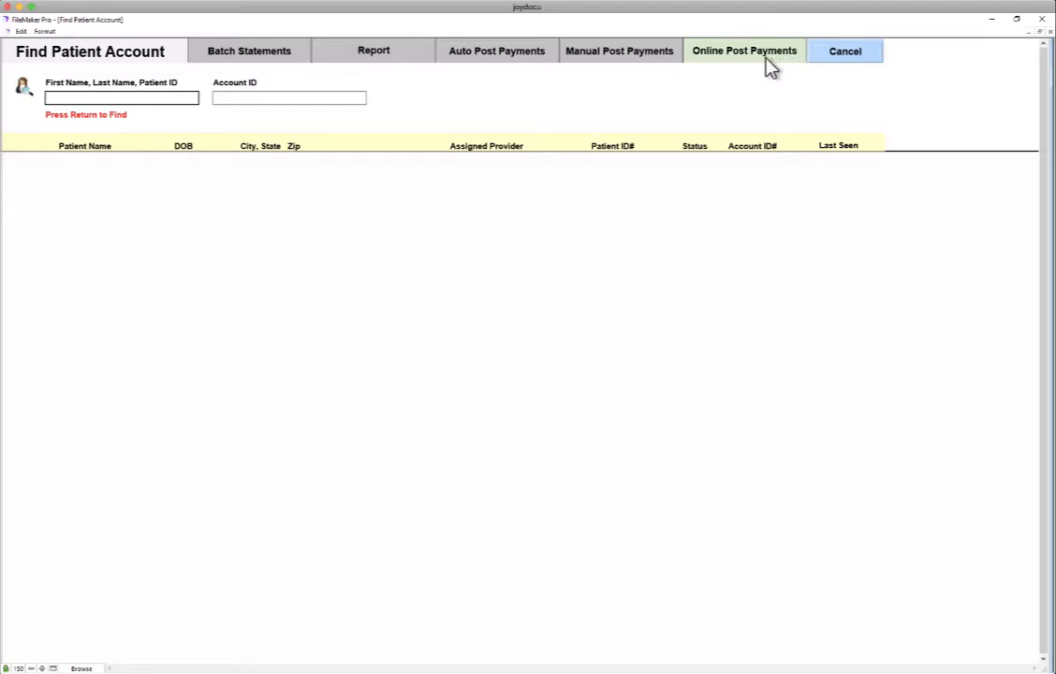
Bring up Online Post Payments, showing 2 unposted, 1 unmatched and 1 matched payment.
left_click(705, 63)
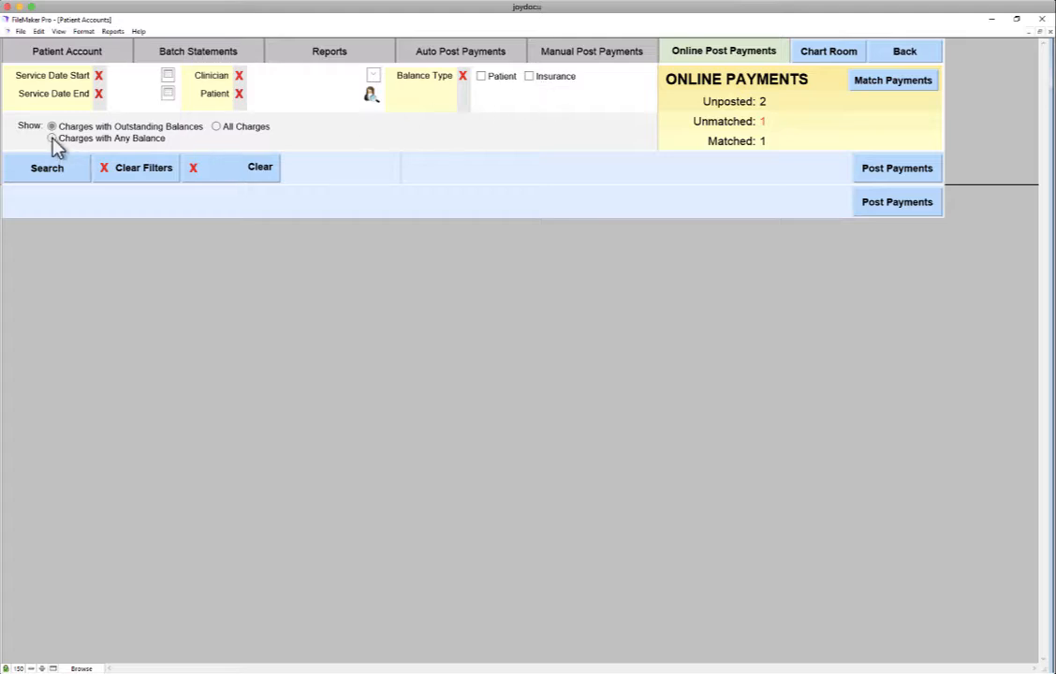
Apply the $200.00 online payment to the 10/29/2018 consultation charge and post it.
left_click(50, 171)
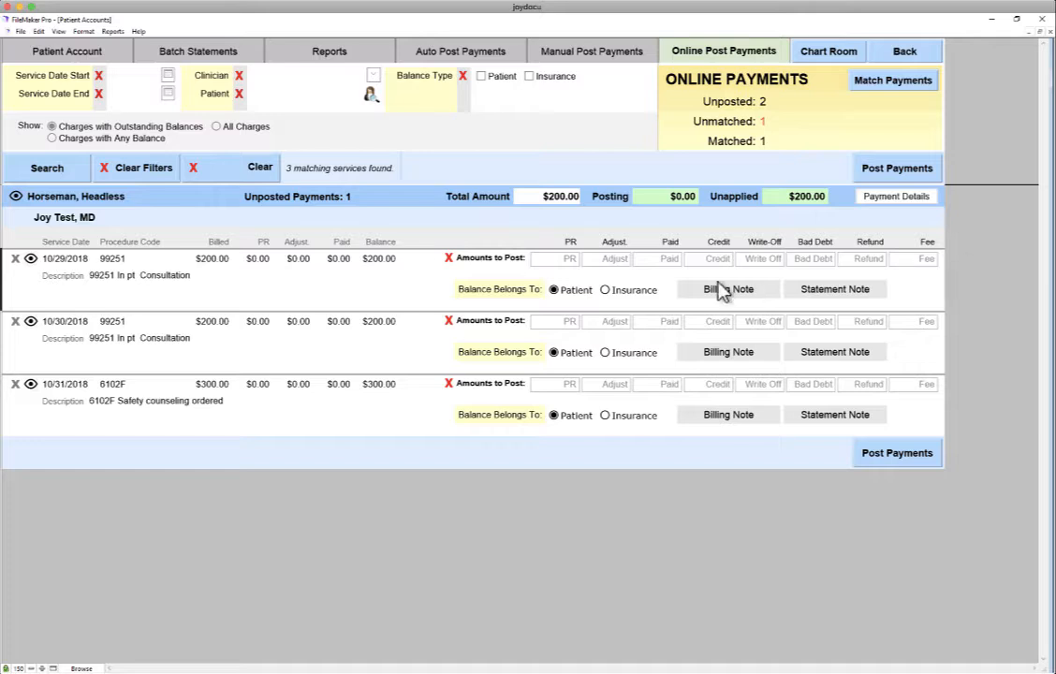
left_click(659, 260)
type("200.00")
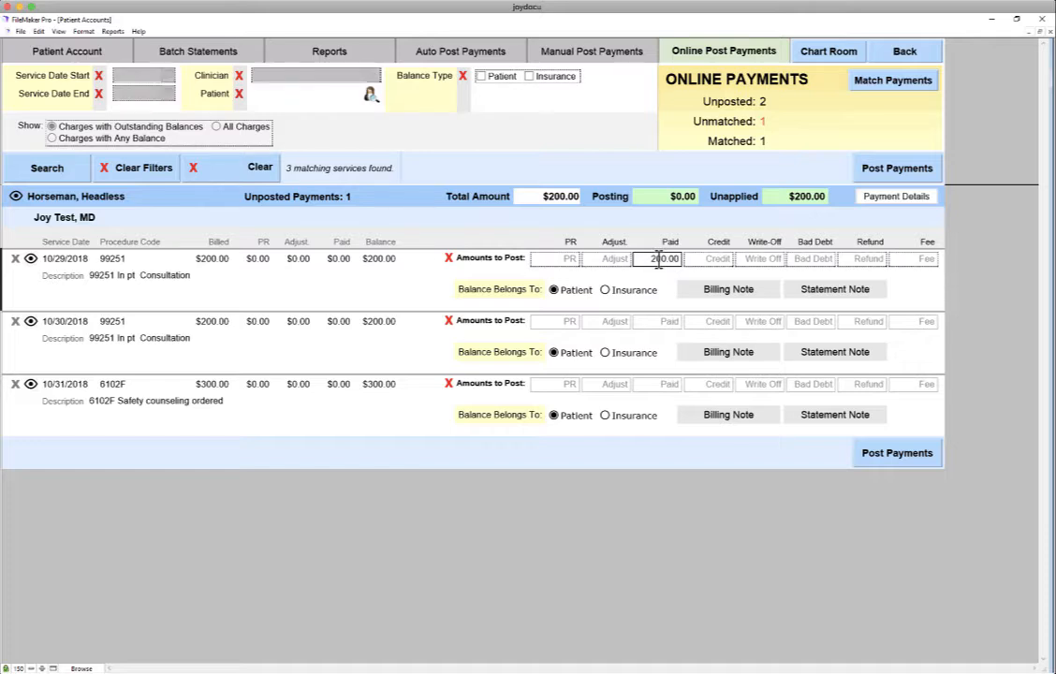
left_click(915, 176)
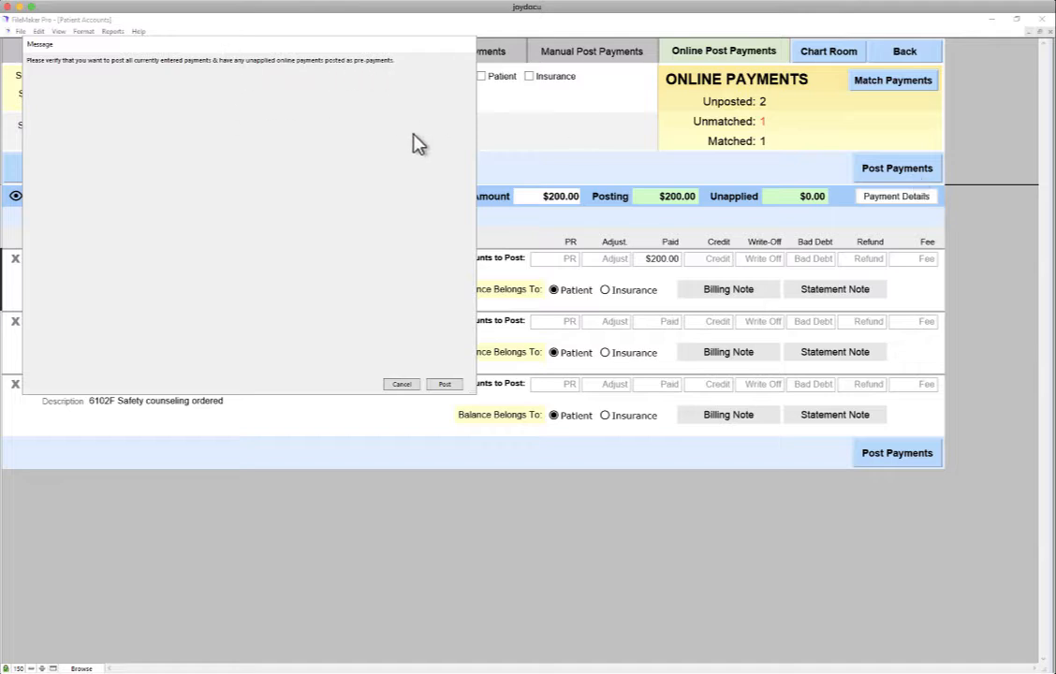
left_click(444, 383)
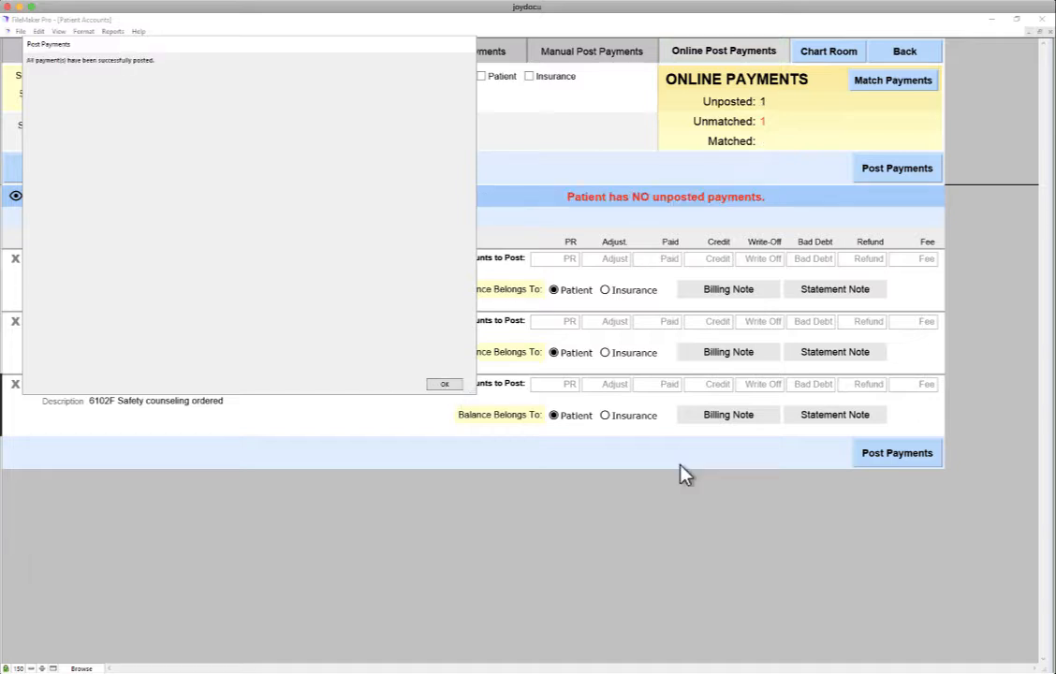
left_click(446, 385)
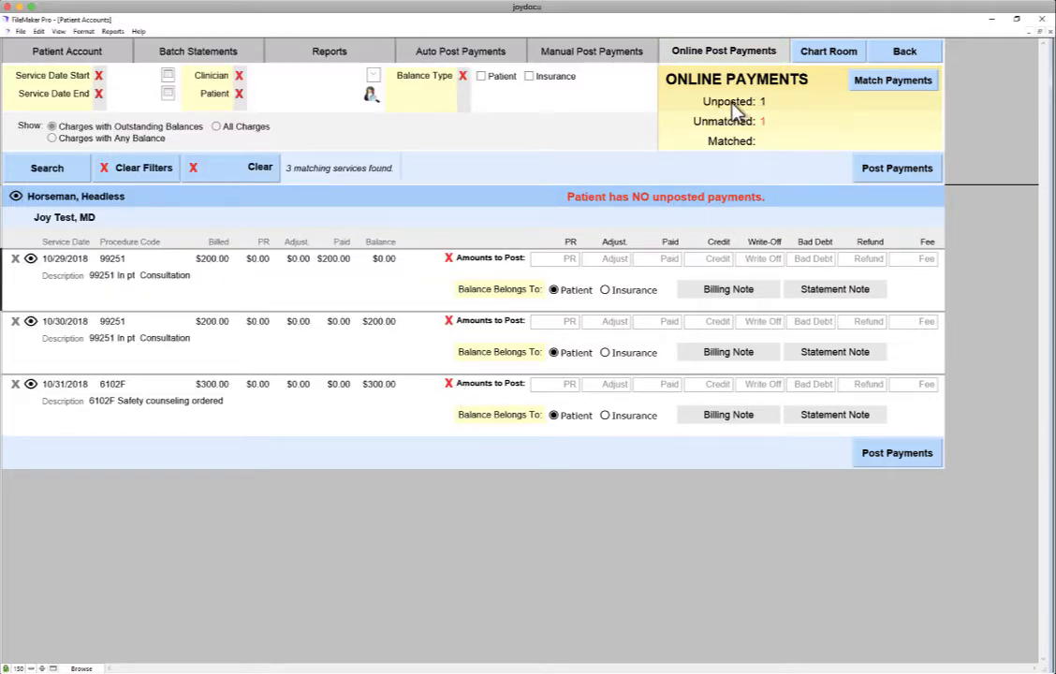
Read the $250.00 payment's memo and look up the patient it names.
left_click(880, 83)
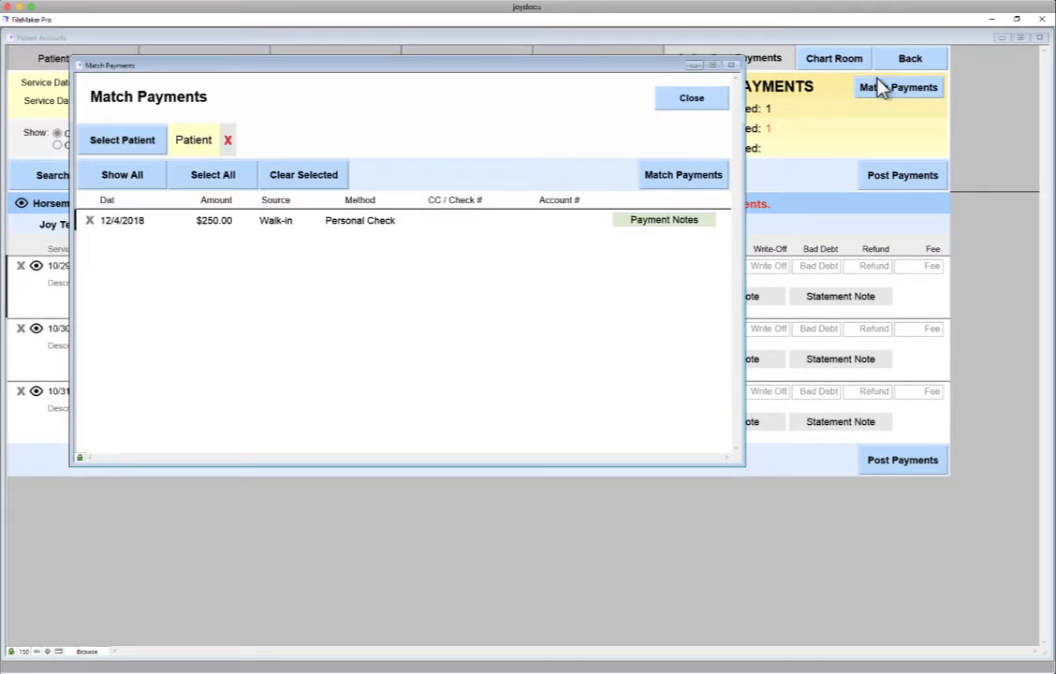
left_click(667, 222)
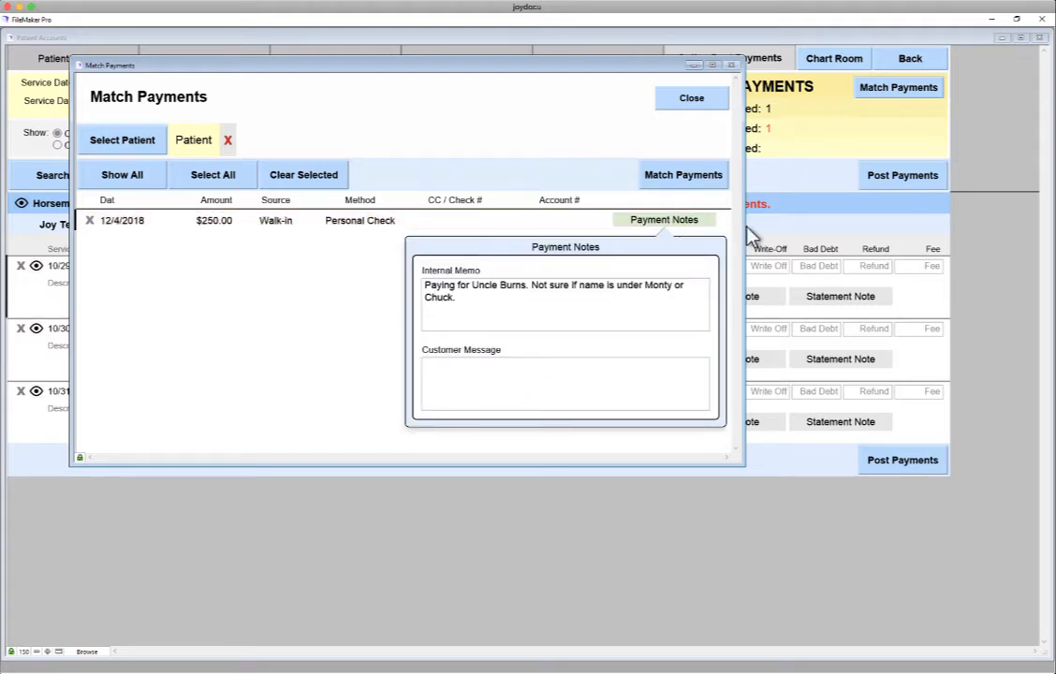
left_click(159, 143)
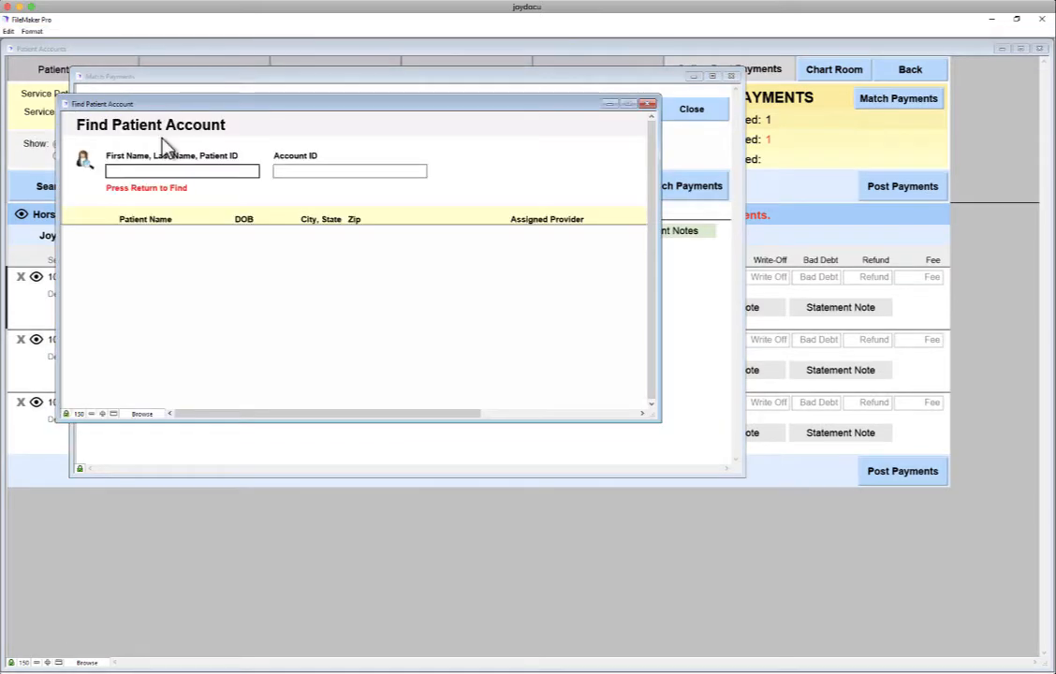
type("burns")
key("Return")
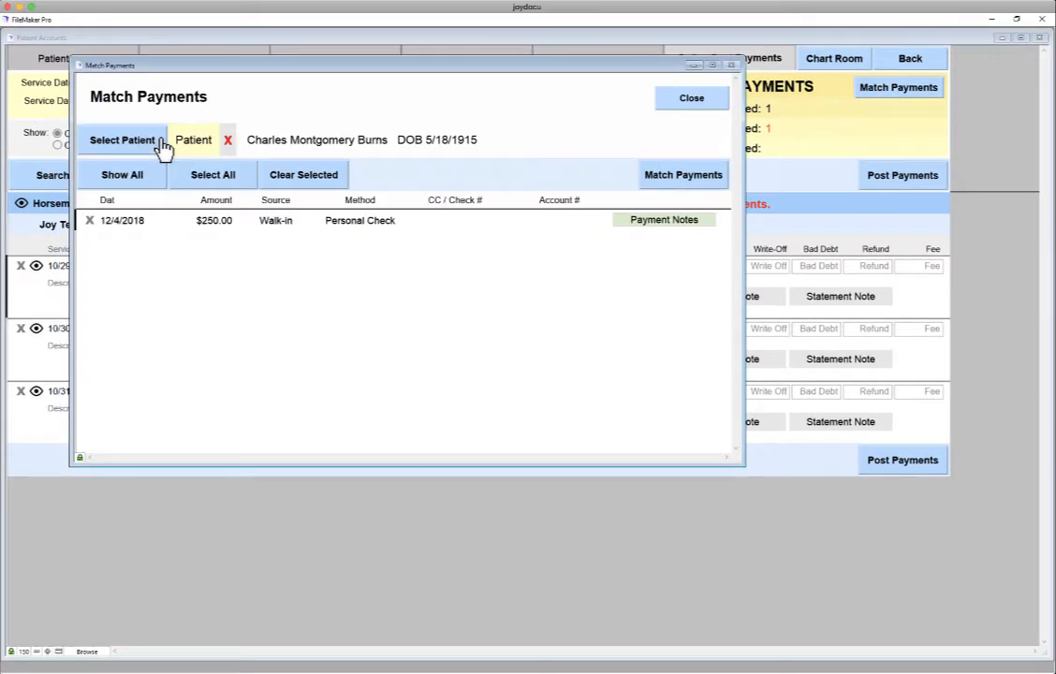
Match the 12/4/2018 $250.00 walk-in check to that patient.
left_click(661, 223)
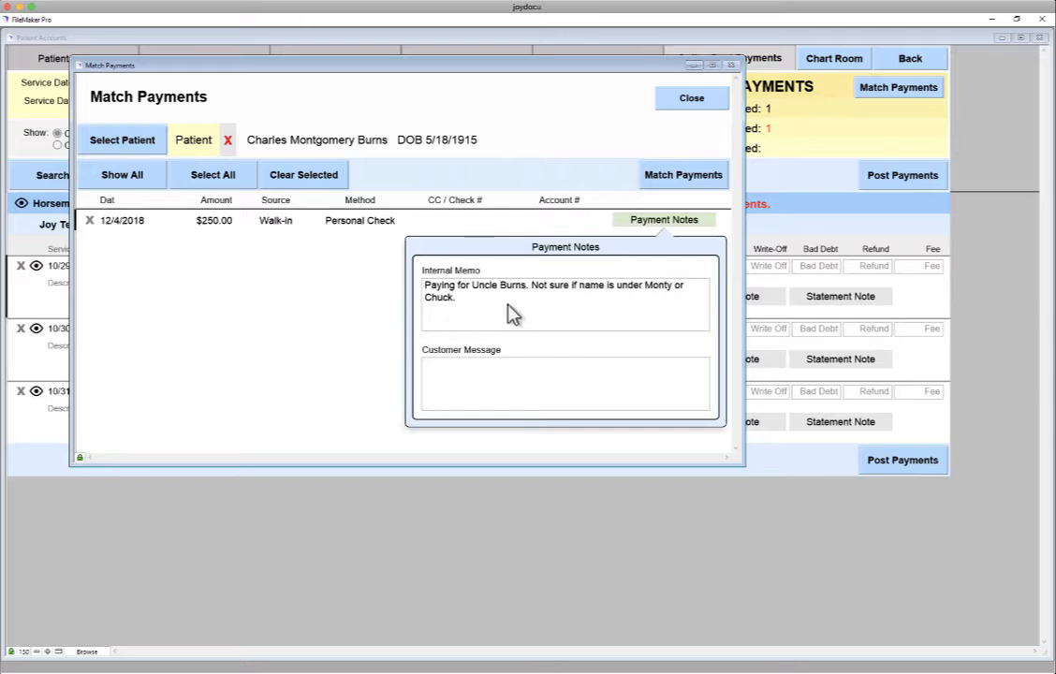
left_click(396, 227)
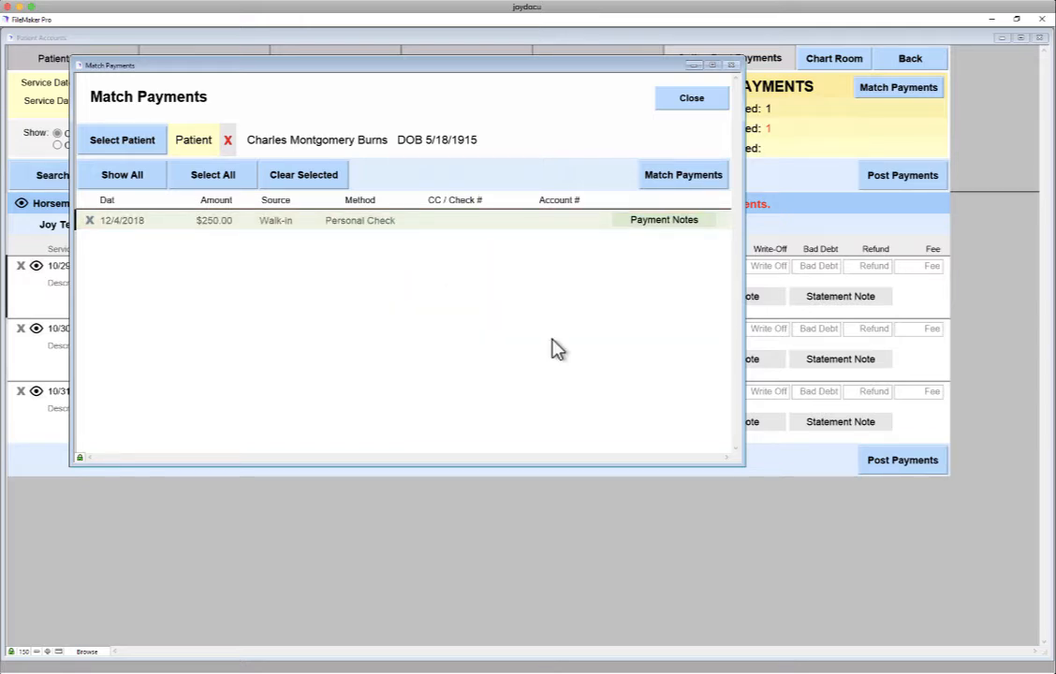
left_click(698, 187)
key("Return")
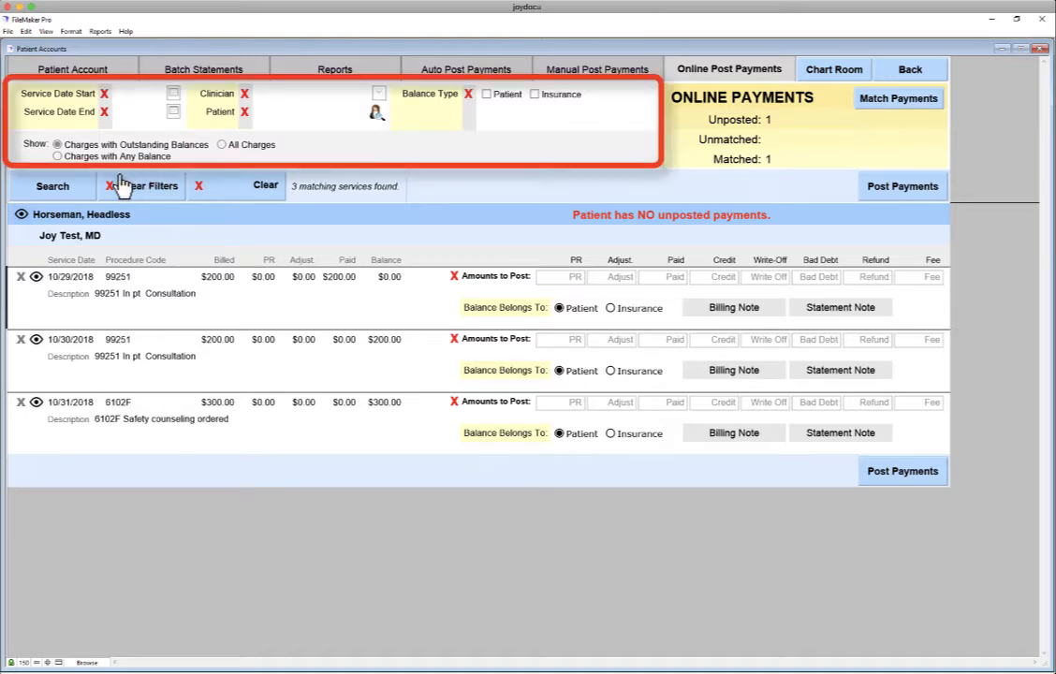
Enter $100.00 against each of the 11/16 and 11/17/2018 99212 visits.
left_click(53, 187)
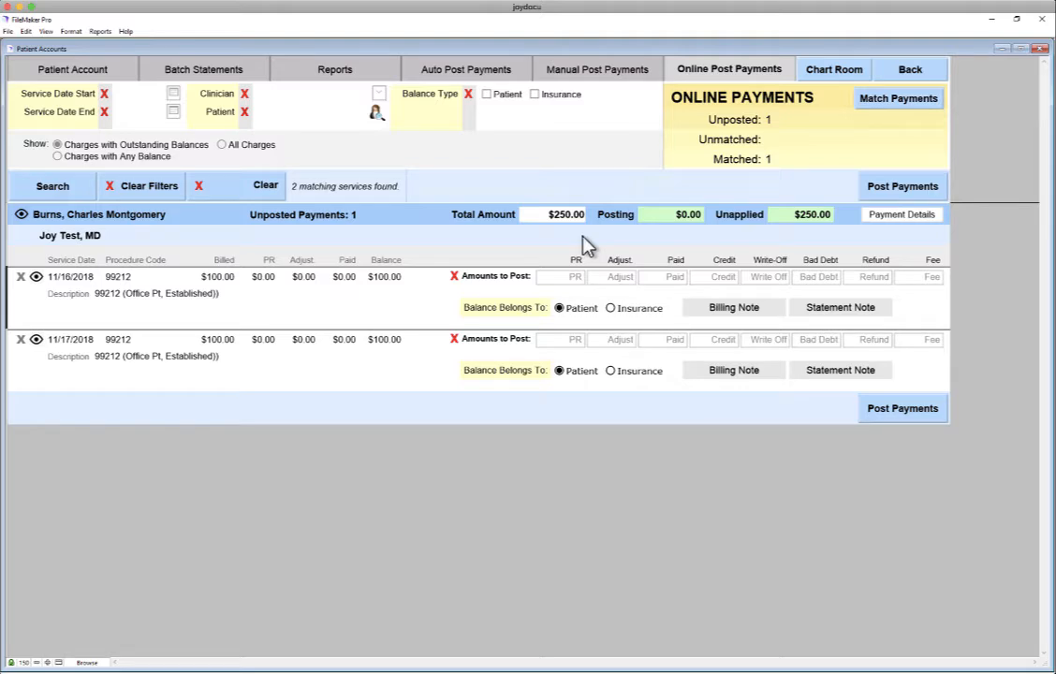
left_click(678, 279)
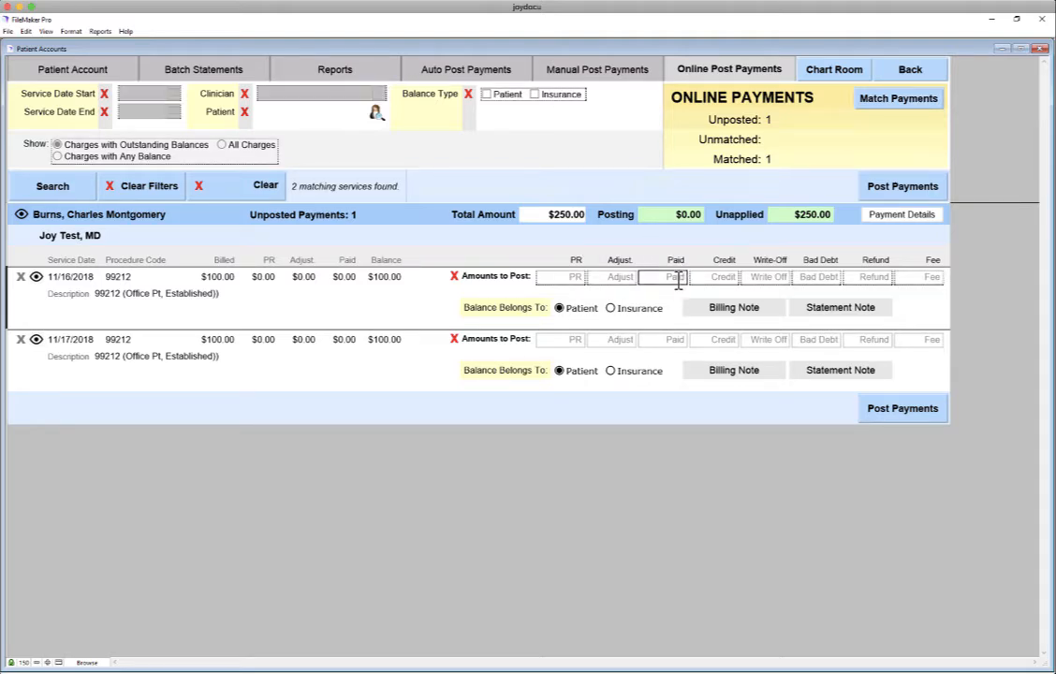
type("100.00")
left_click(670, 342)
type("100.00")
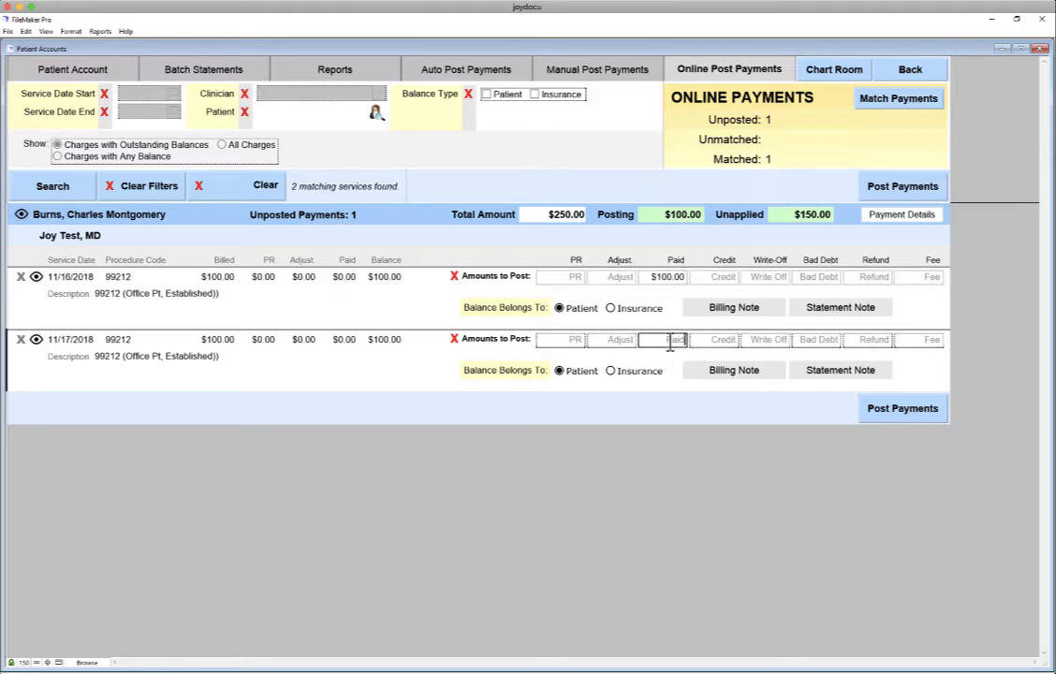
Post both payments, keeping $50.00 as pre-payment, then open the patient's account.
left_click(683, 396)
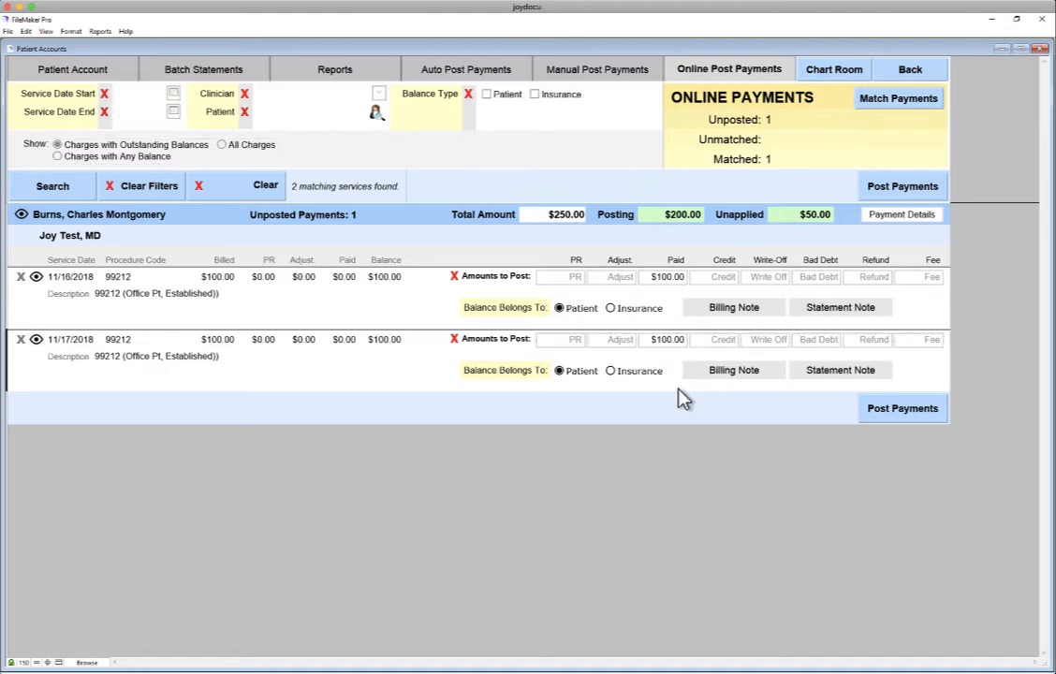
mouse_move(786, 227)
left_click(903, 412)
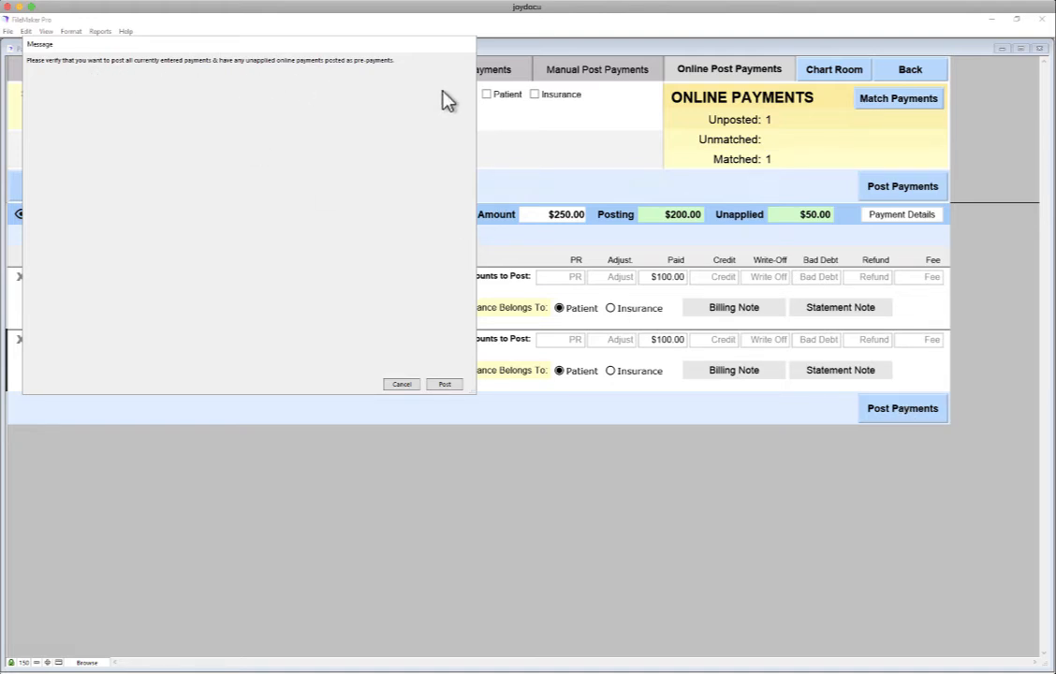
left_click(443, 386)
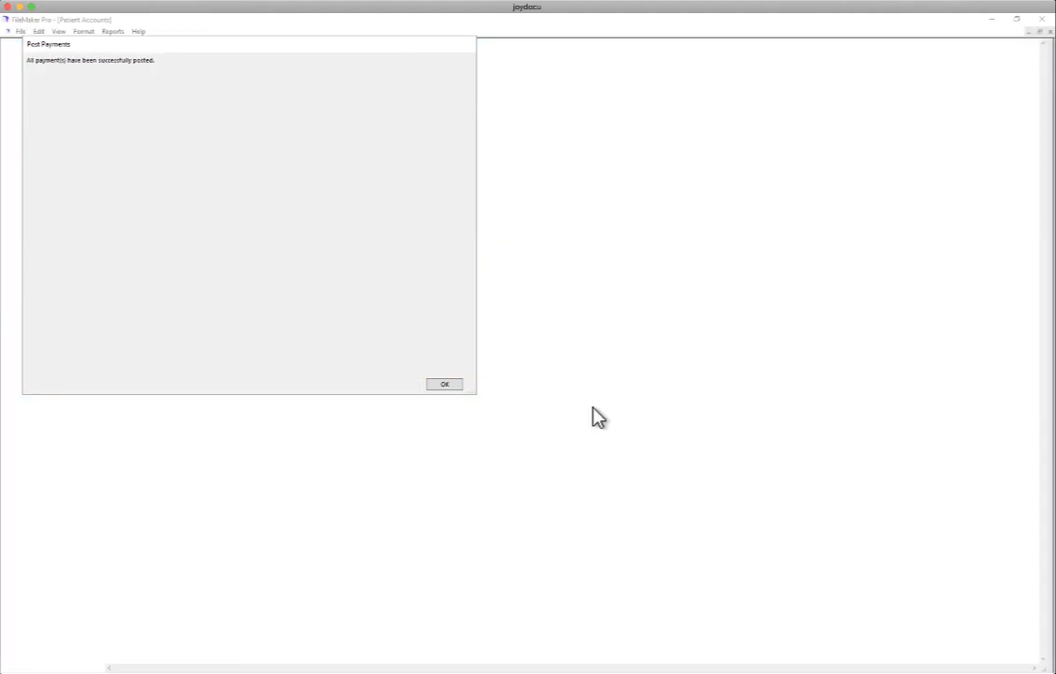
left_click(445, 385)
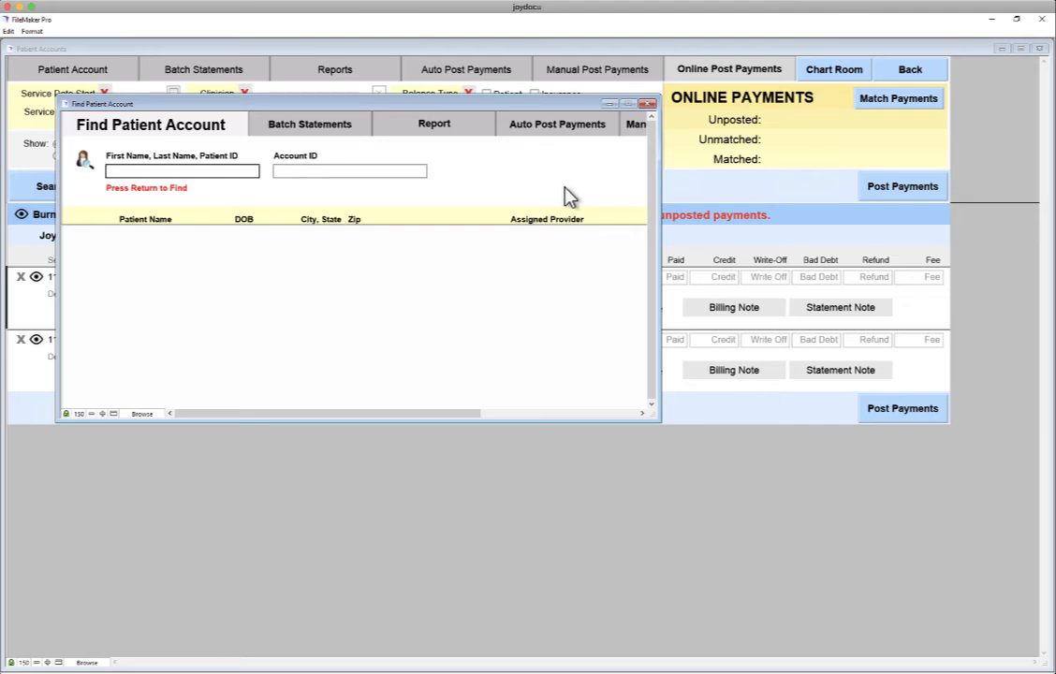
type("Burns")
key("Return")
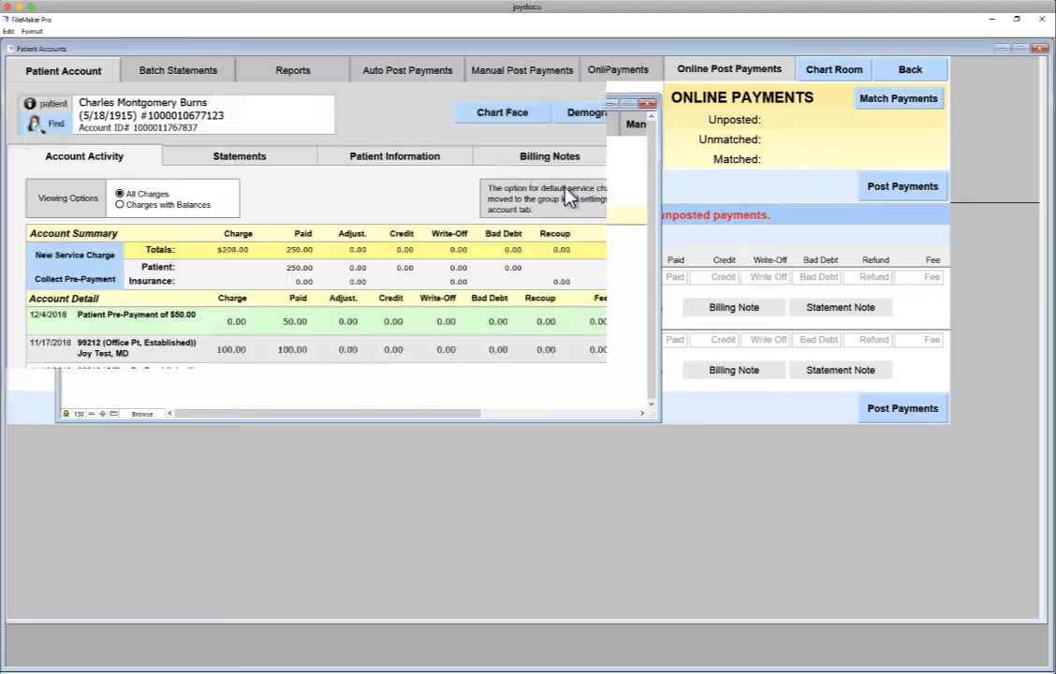